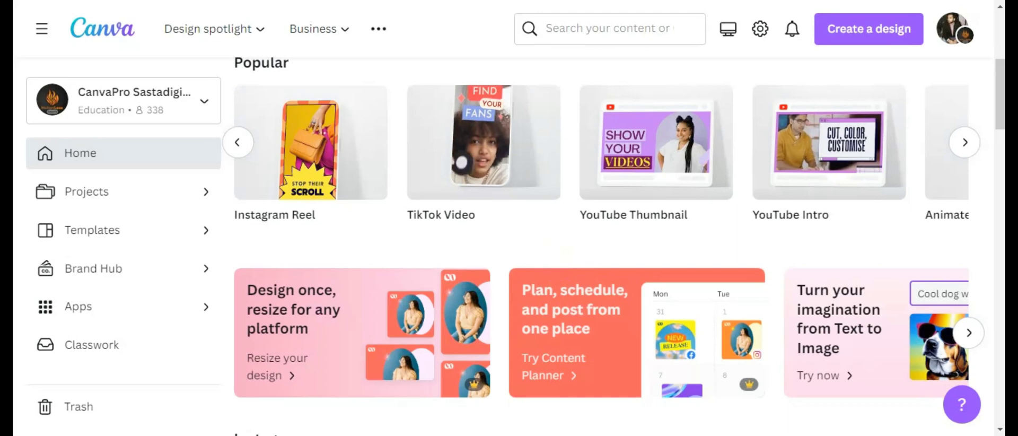
Create a blank YouTube Thumbnail design at 1280 × 720 px from the popular social media formats.
scroll(443, 243, up, 5)
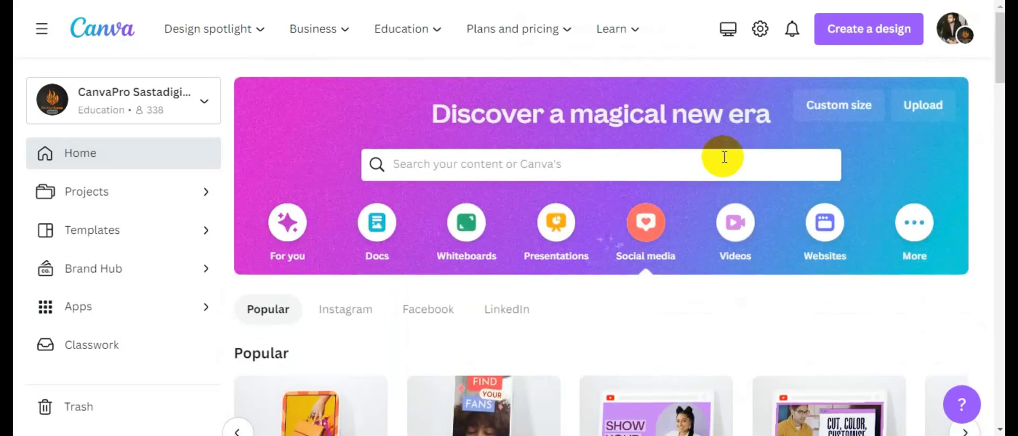
scroll(659, 260, down, 3)
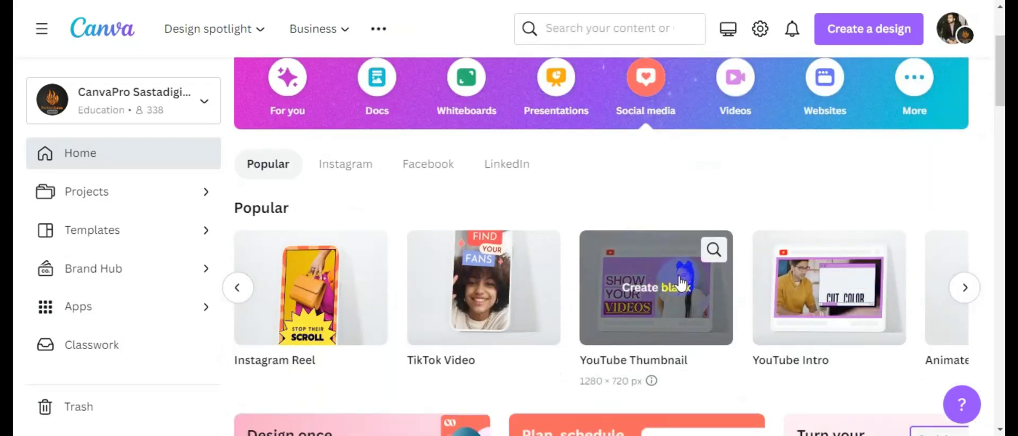
scroll(682, 283, down, 2)
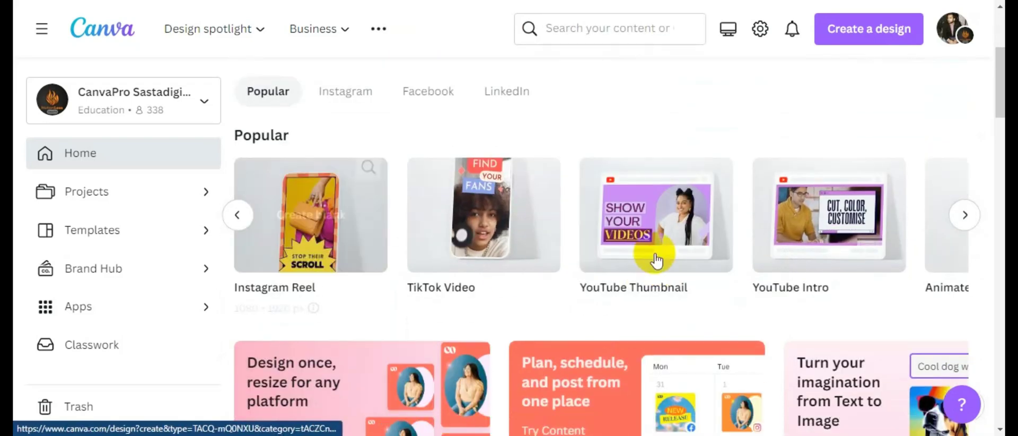
mouse_move(673, 249)
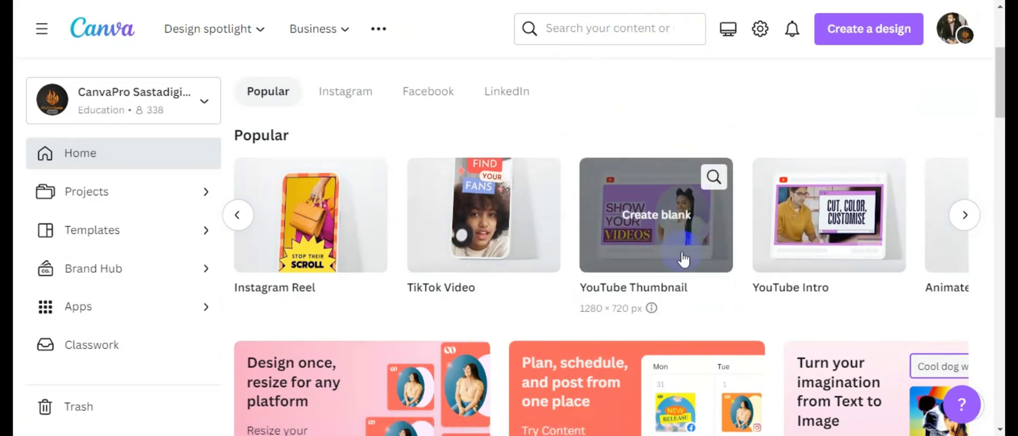
click(657, 219)
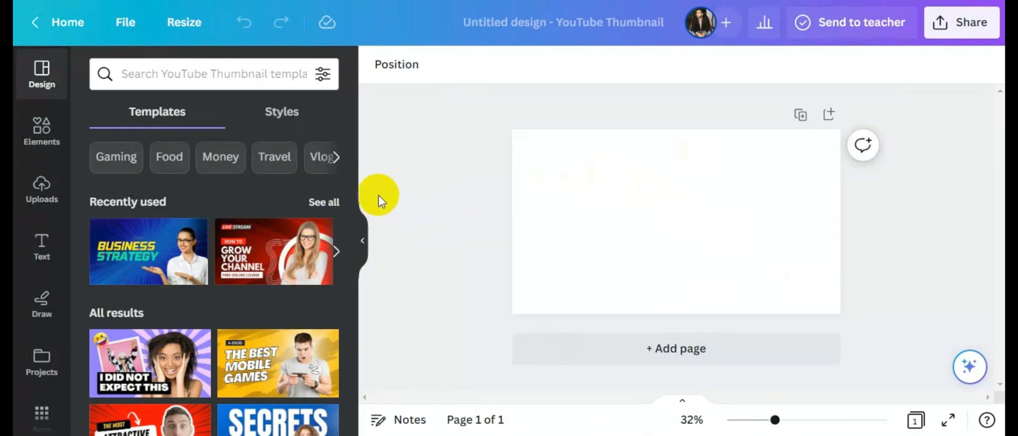
Search the YouTube thumbnail templates for "gaming".
click(209, 72)
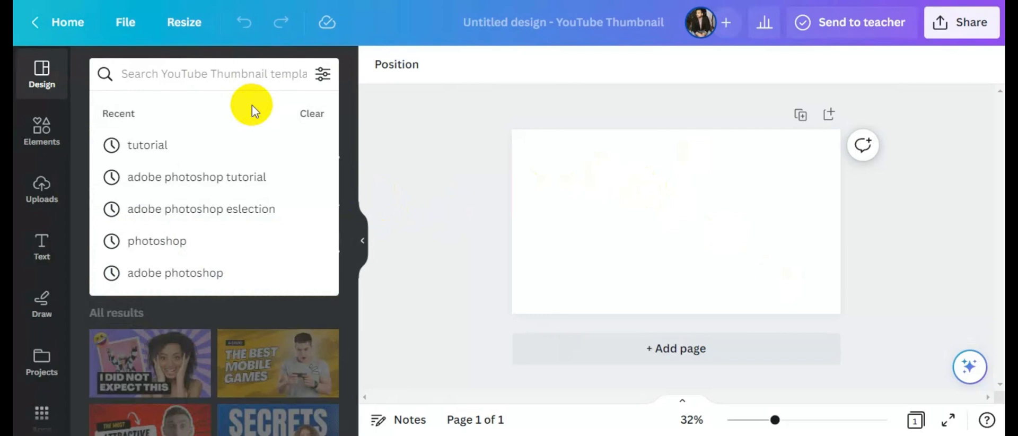
click(398, 100)
click(106, 73)
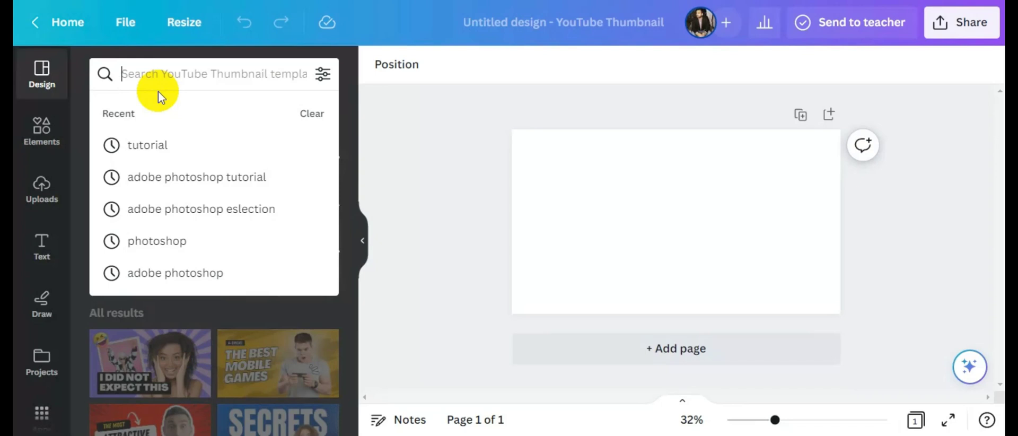
text(ga)
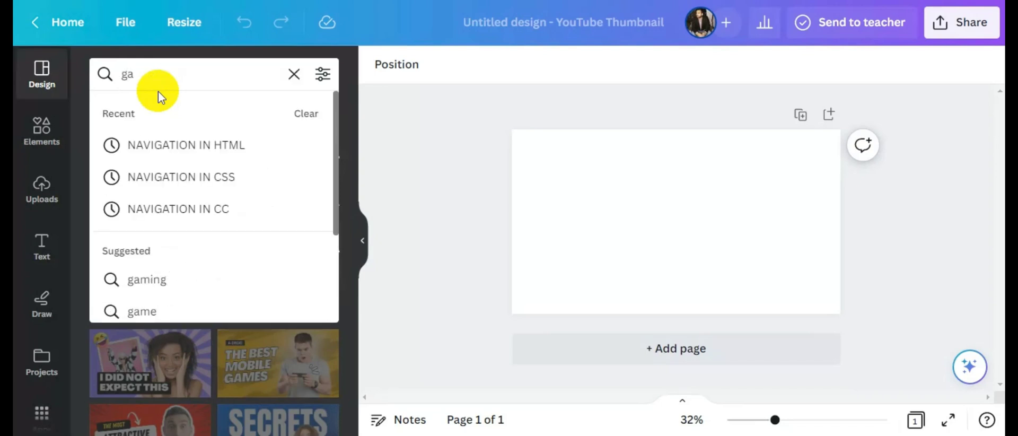
text(ming)
key(Return)
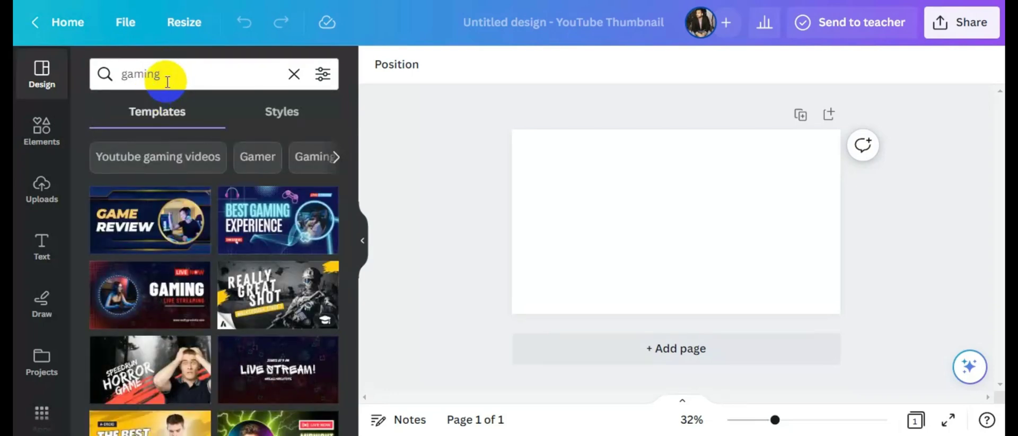
Change the template search term to "game" and run the search.
click(169, 78)
key(BackSpace)
key(BackSpace)
key(BackSpace)
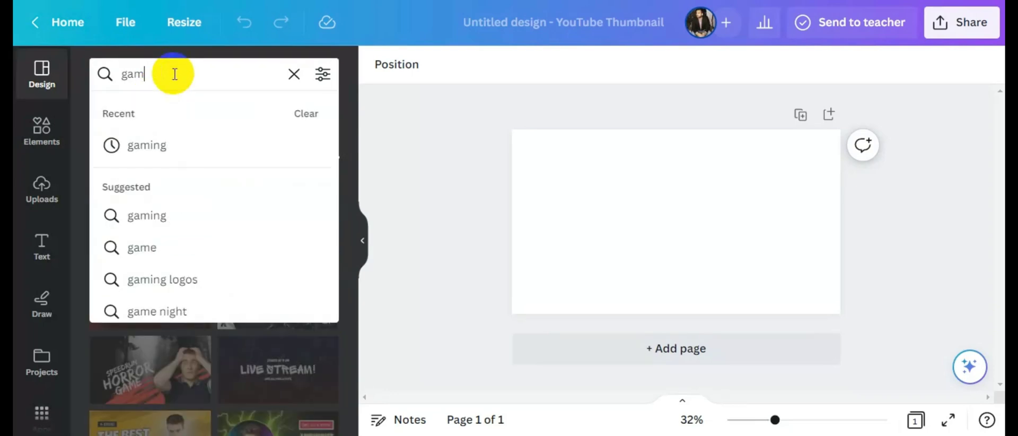
text(e)
key(Return)
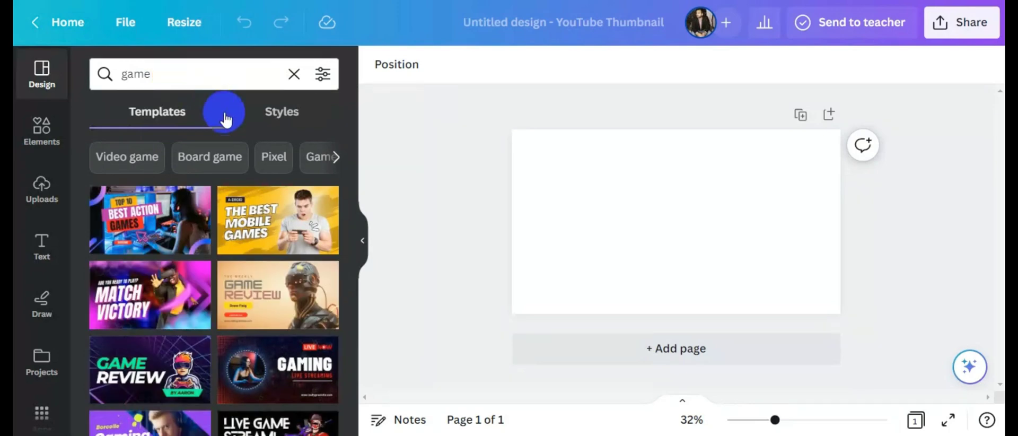
Browse the game templates and apply the "Fauget Gaming" template to the blank page.
scroll(221, 275, down, 4)
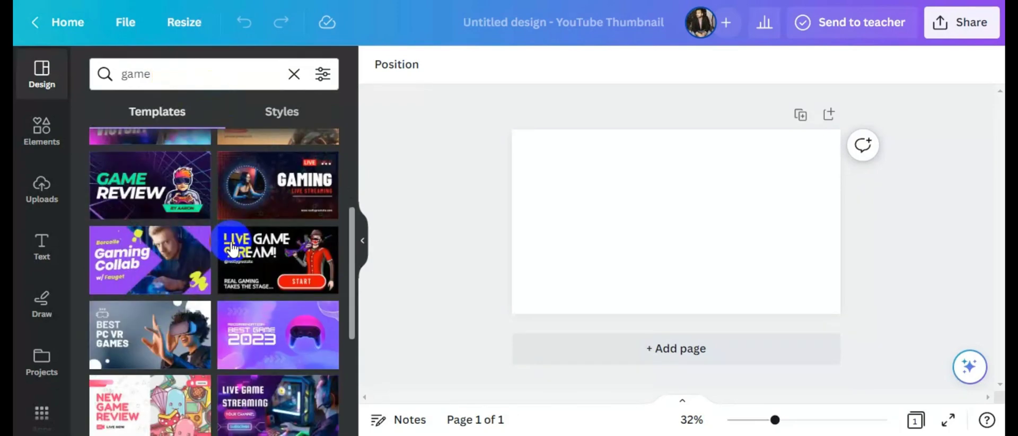
scroll(232, 247, down, 5)
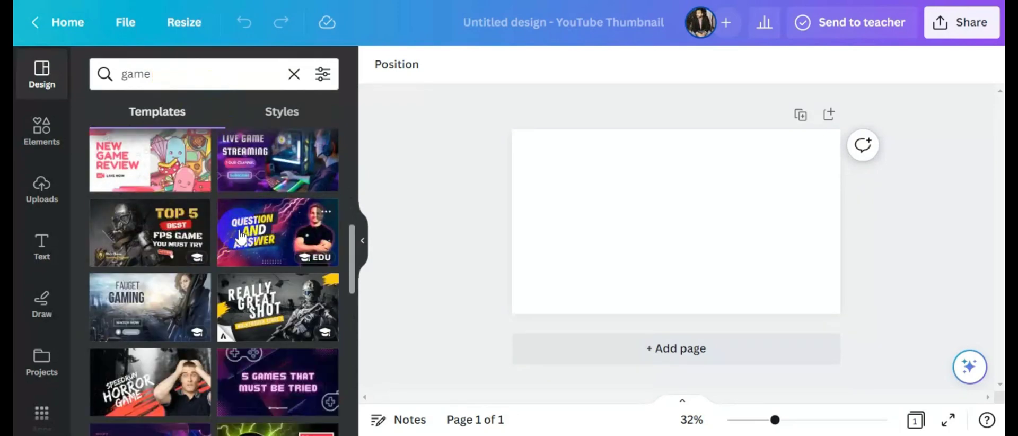
scroll(239, 236, down, 2)
scroll(248, 230, up, 3)
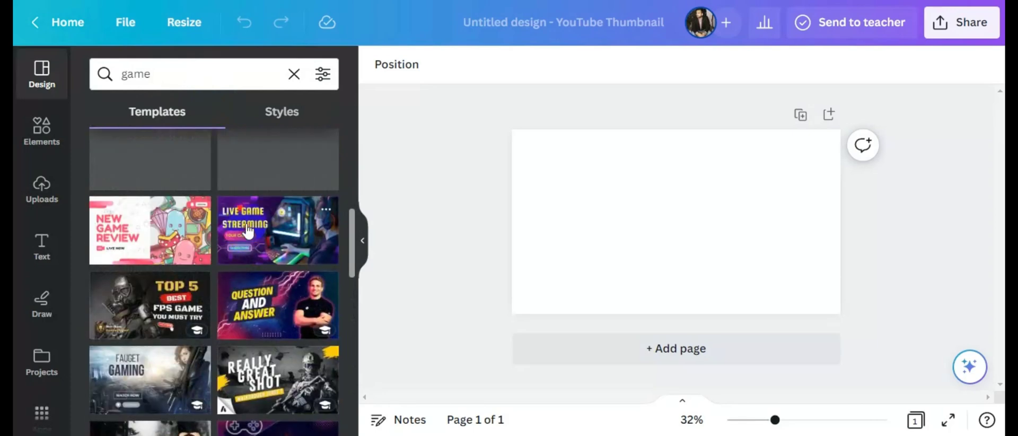
scroll(245, 228, up, 2)
scroll(241, 227, down, 2)
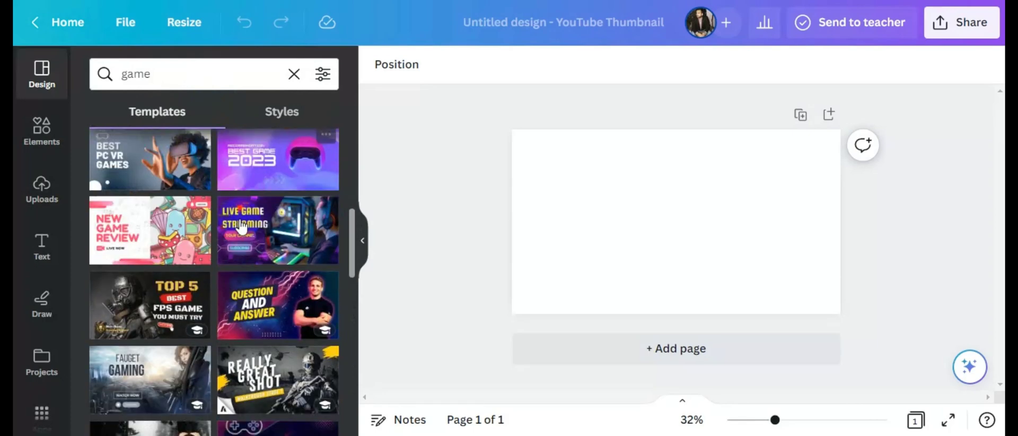
scroll(242, 227, down, 3)
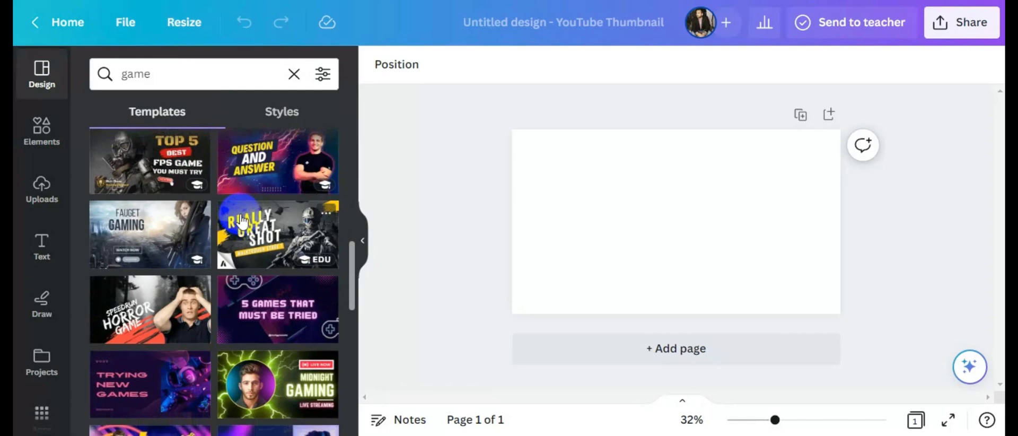
scroll(241, 222, down, 2)
scroll(239, 217, up, 2)
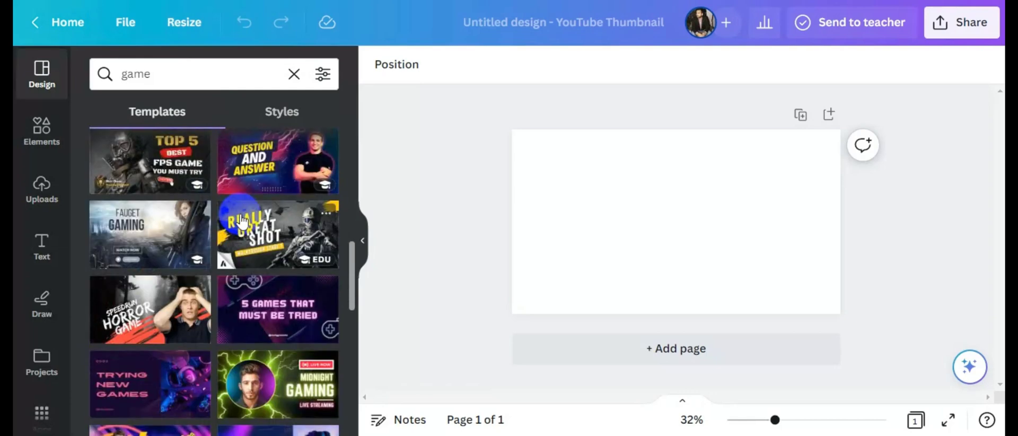
click(143, 236)
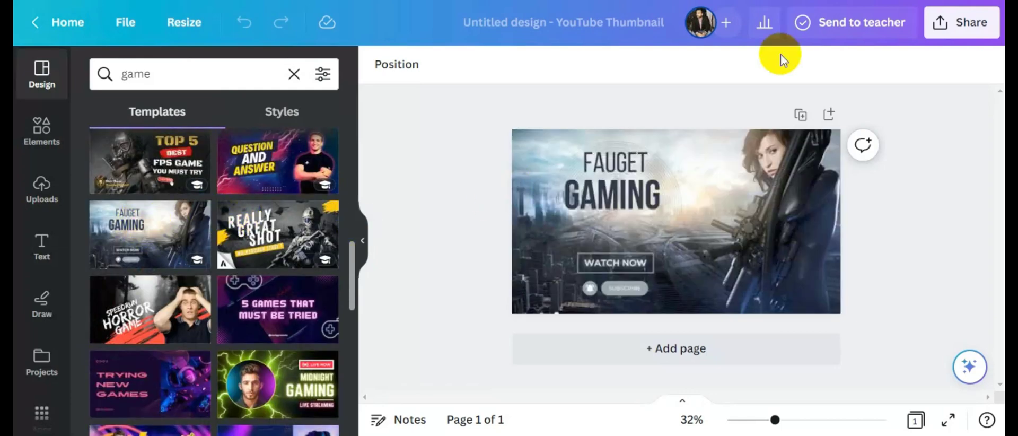
Delete the template's background photo of the armed woman, keeping the text and line graphics.
click(655, 247)
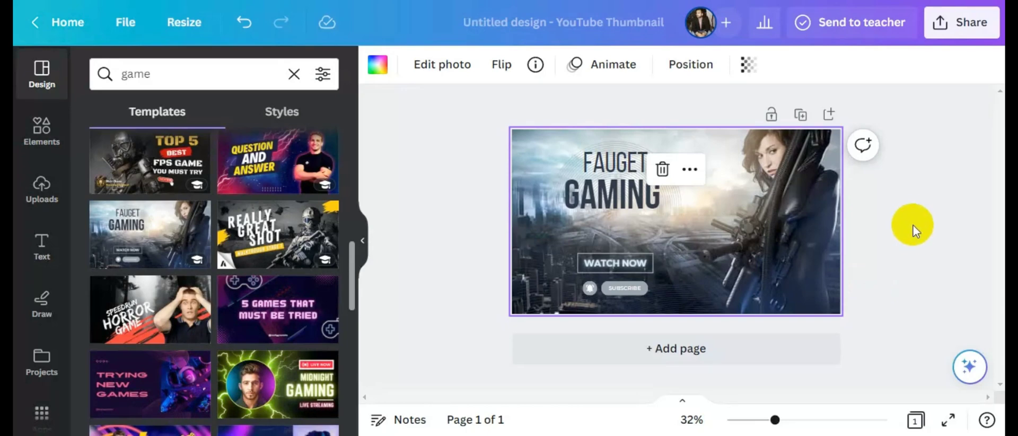
click(822, 232)
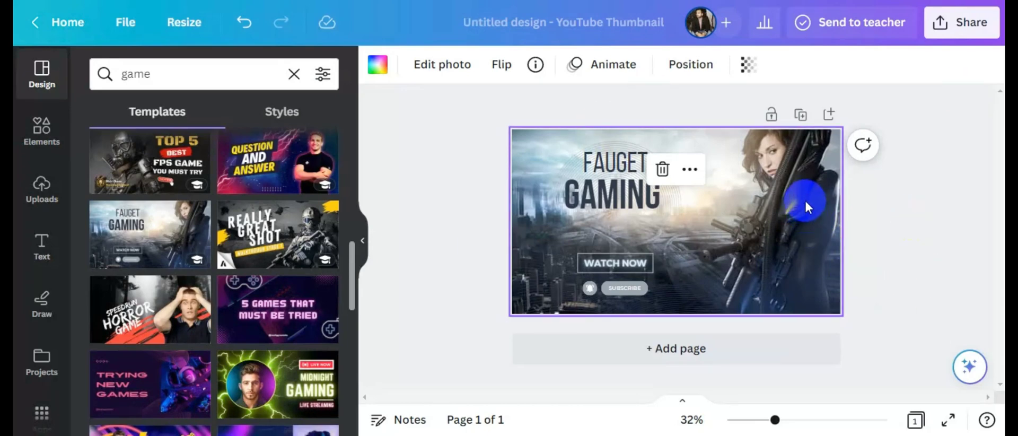
click(772, 197)
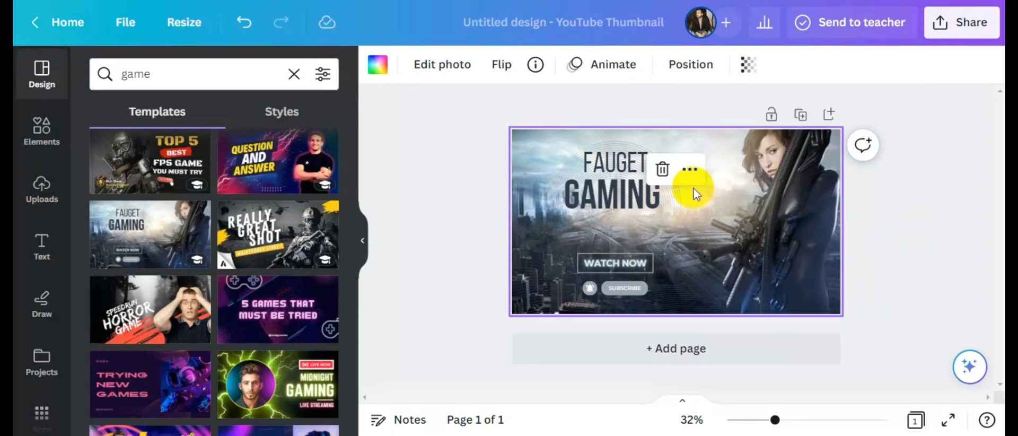
click(662, 168)
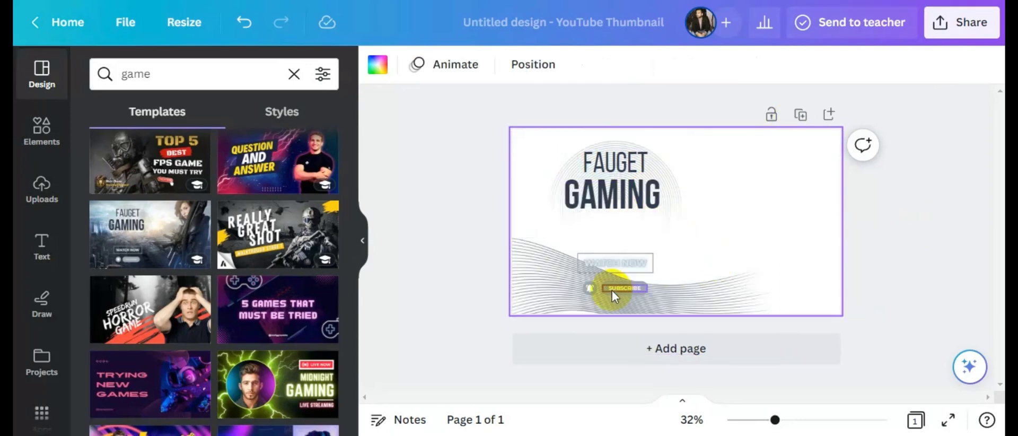
Upload the image 710329.jpg from the Desktop folder.
click(37, 194)
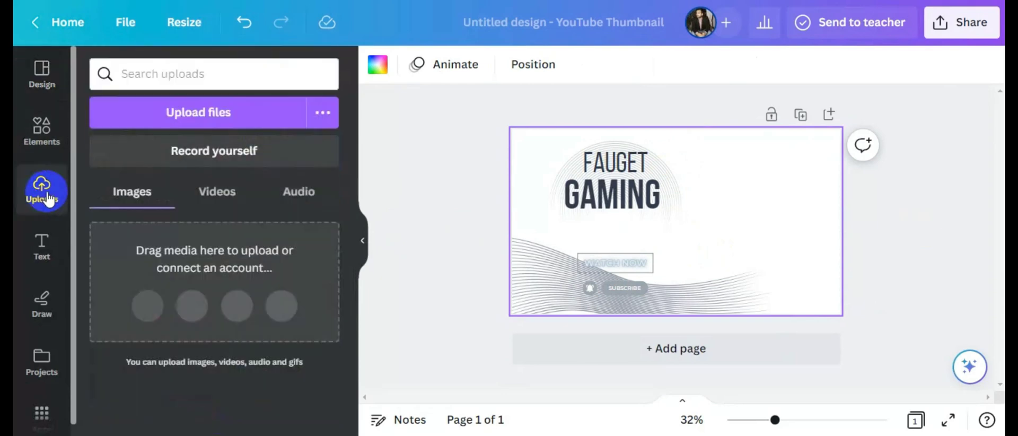
click(230, 110)
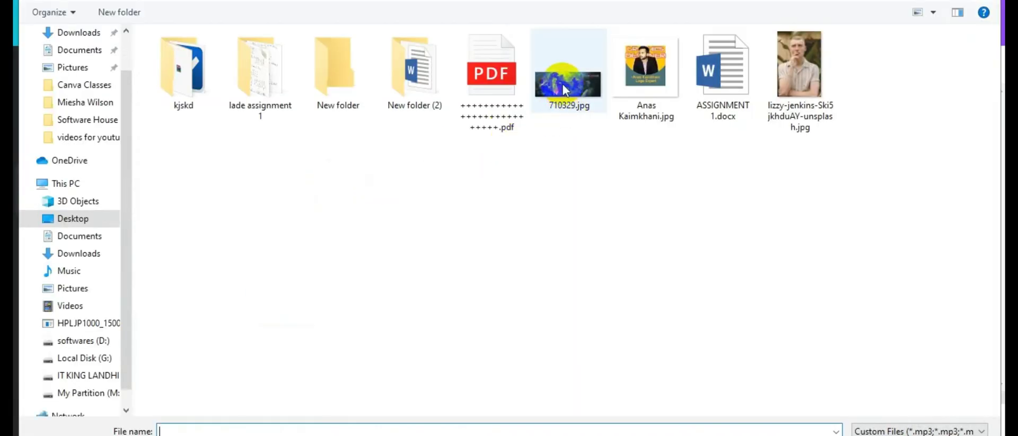
double_click(566, 93)
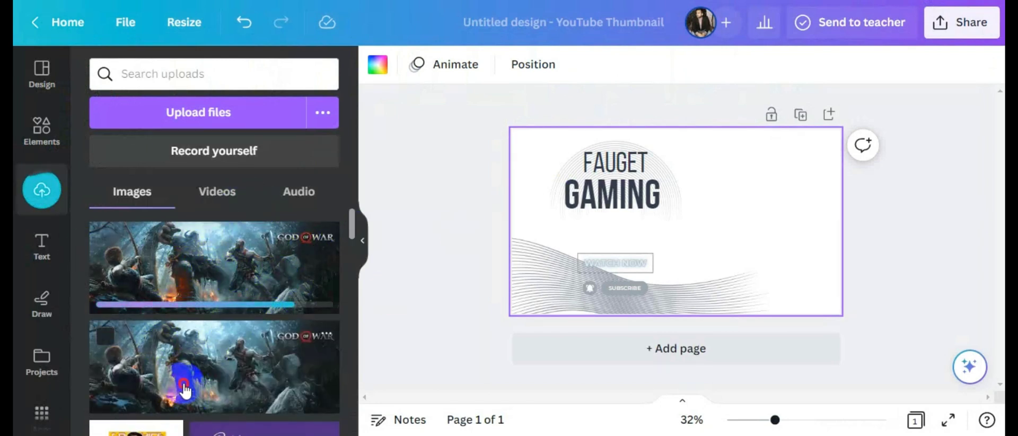
Place the God of War image on the page, align it to the upper-left corner and stretch it to cover the whole page.
drag(181, 386, 643, 269)
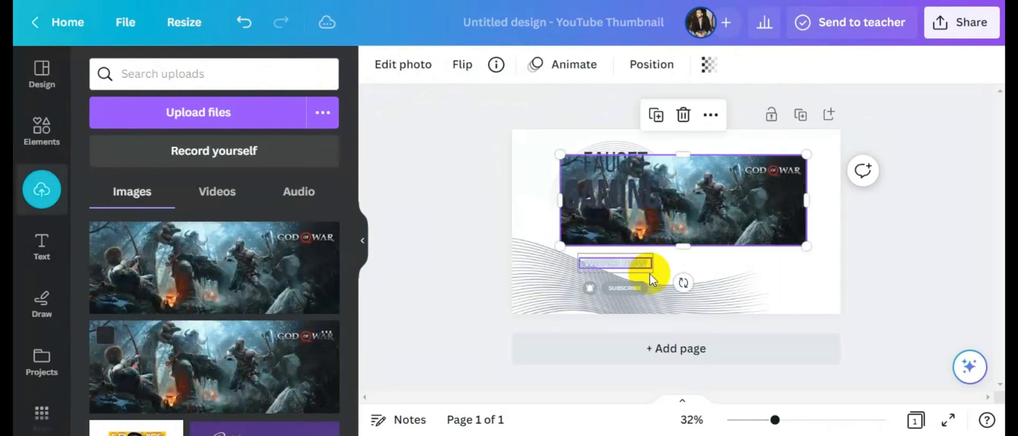
drag(750, 186, 695, 155)
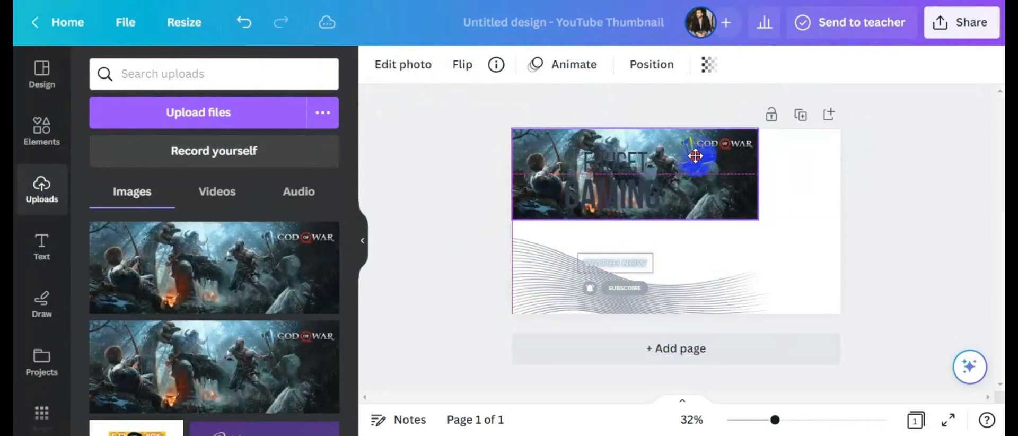
drag(758, 219, 840, 250)
drag(678, 250, 689, 321)
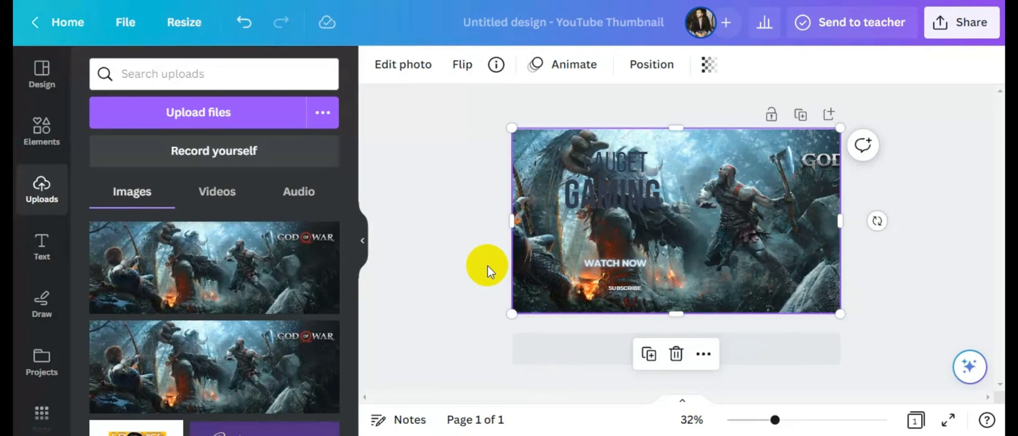
Widen the God of War image and shift it left past the page edge so its full logo fits on the thumbnail.
drag(841, 219, 896, 215)
drag(783, 211, 725, 209)
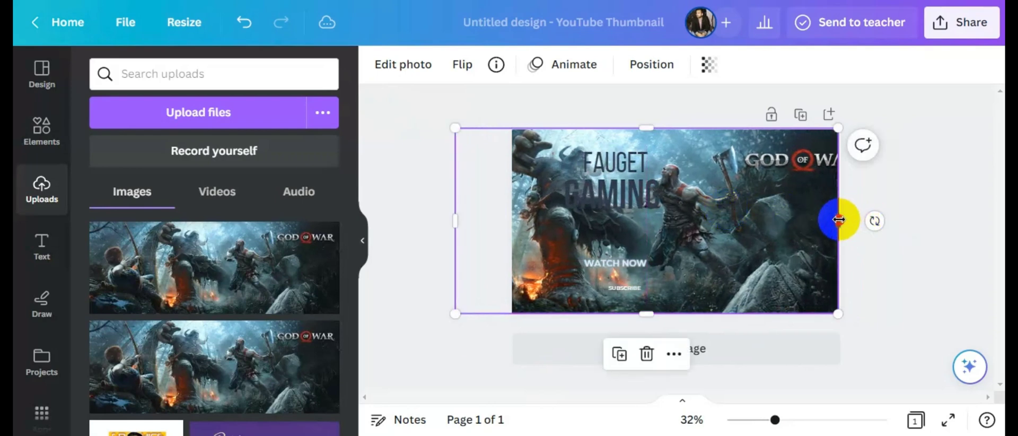
drag(838, 219, 870, 220)
drag(788, 220, 761, 223)
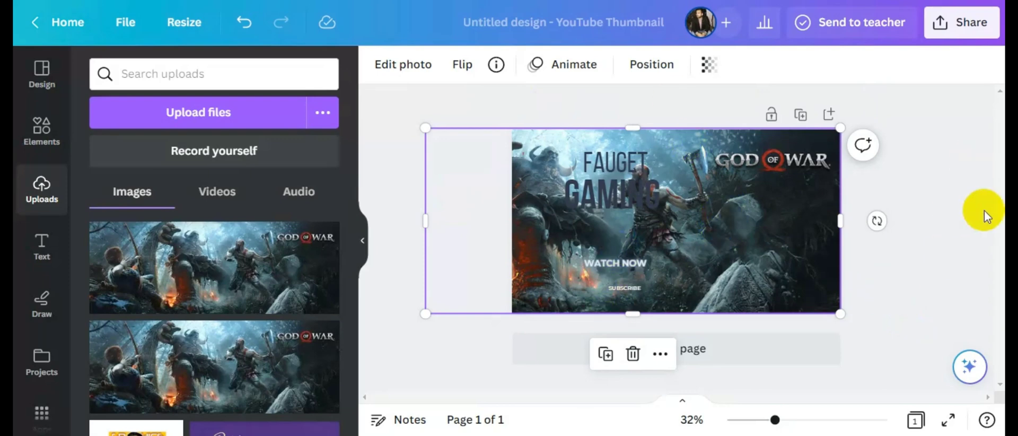
click(882, 175)
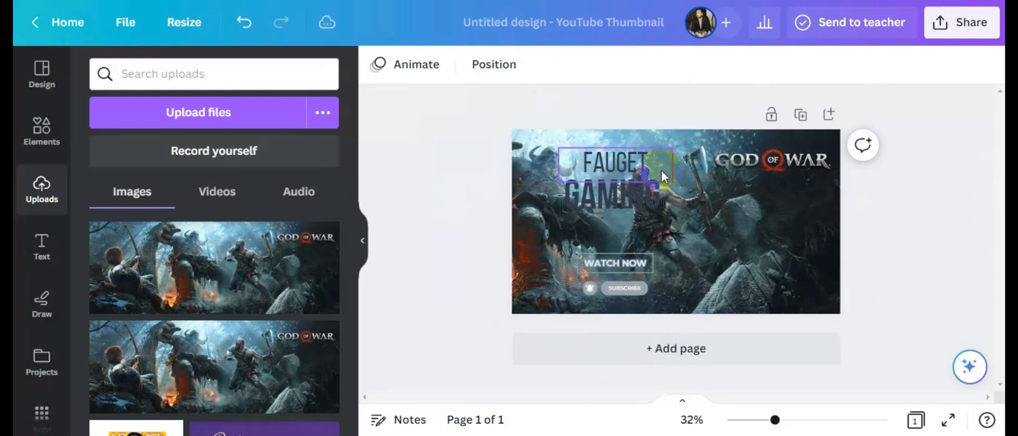
Replace the heading word "FAUGET" with "ROCKEY".
click(638, 176)
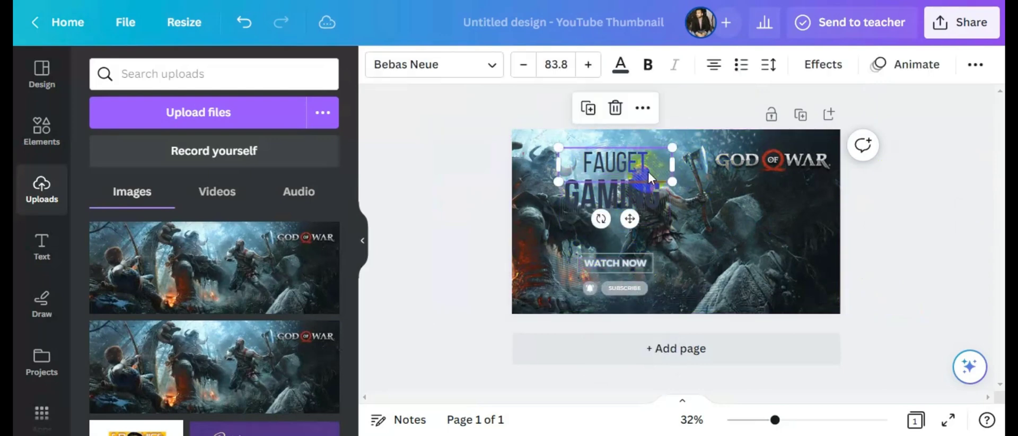
double_click(629, 162)
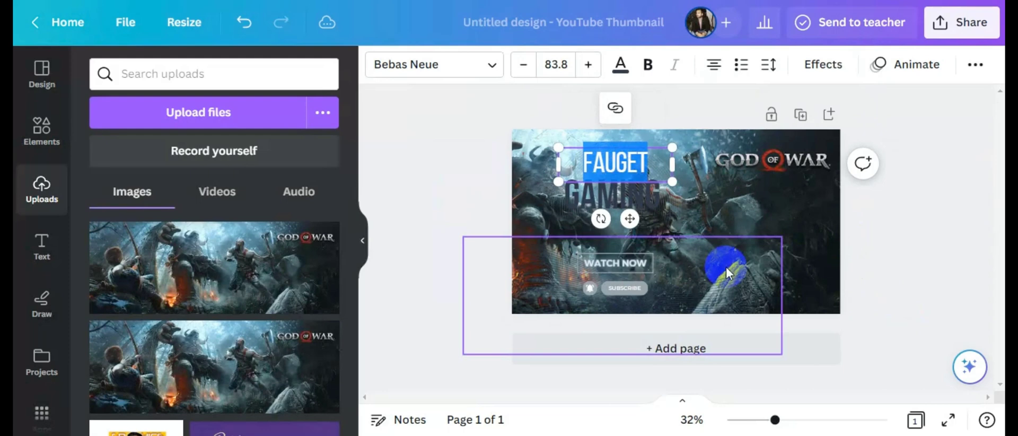
text(ROC)
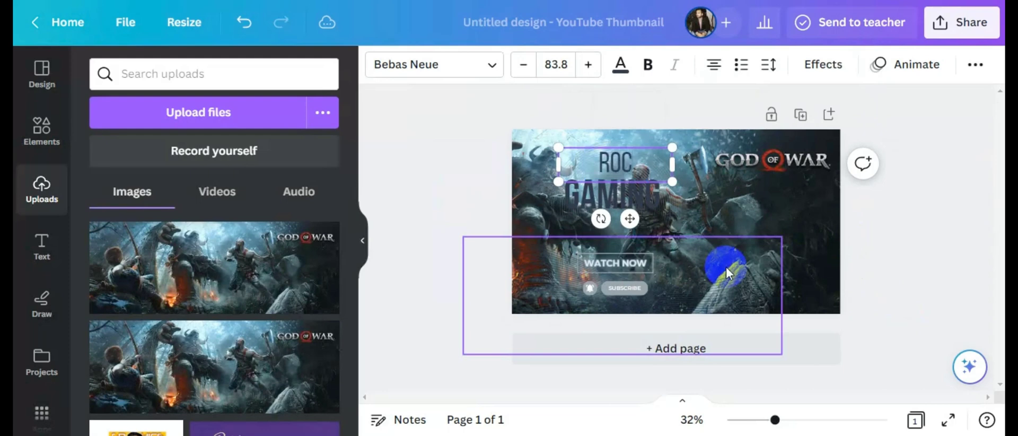
text(KEY)
click(589, 143)
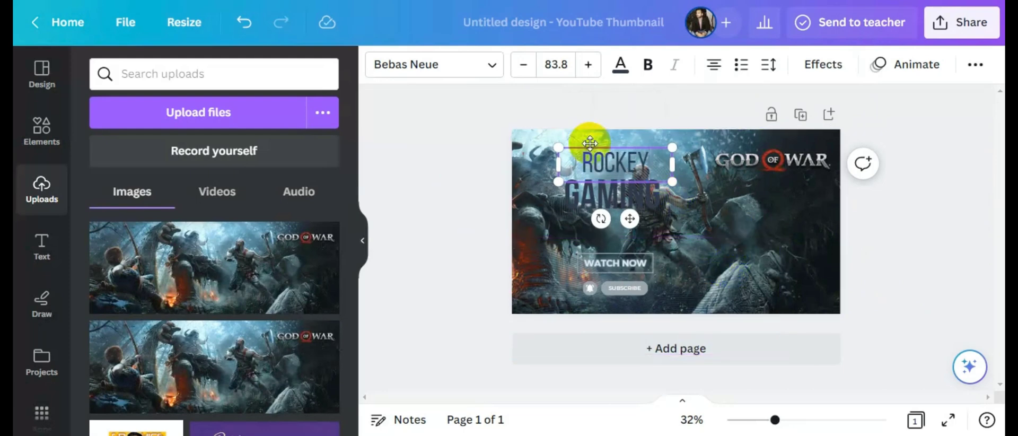
Change the colour of the heading word "ROCKEY" to white.
click(641, 197)
click(612, 163)
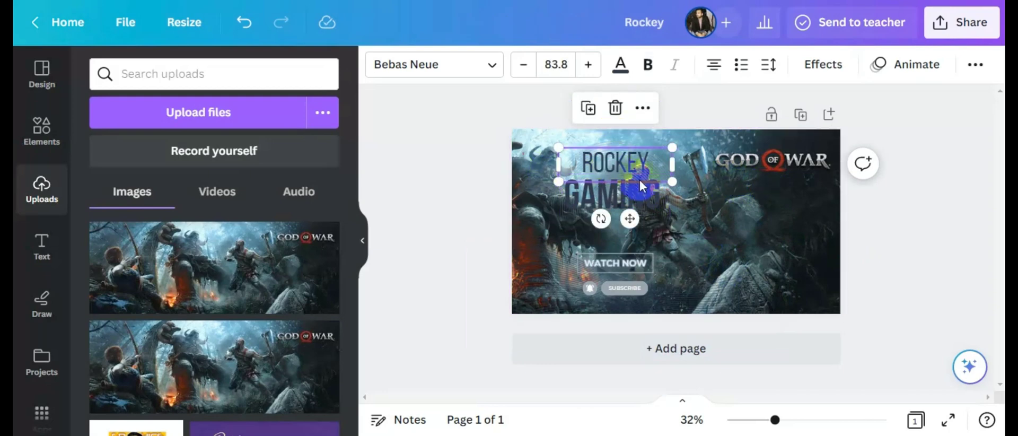
click(623, 66)
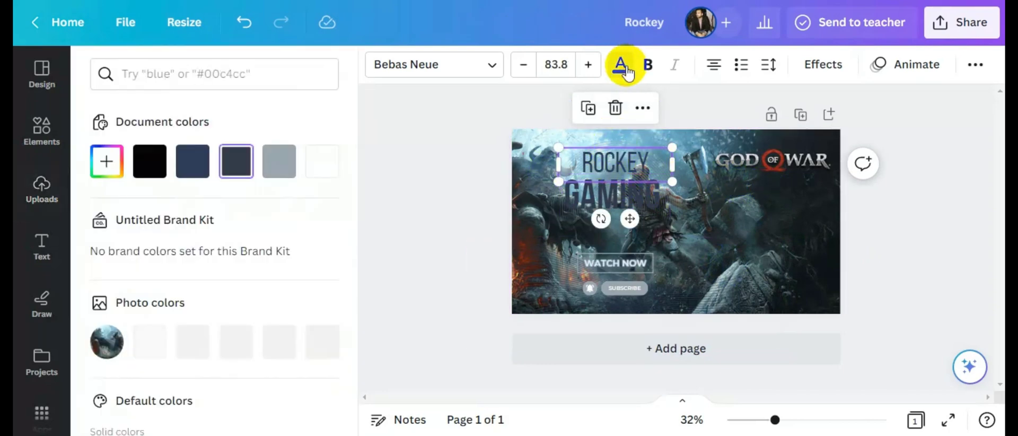
click(319, 162)
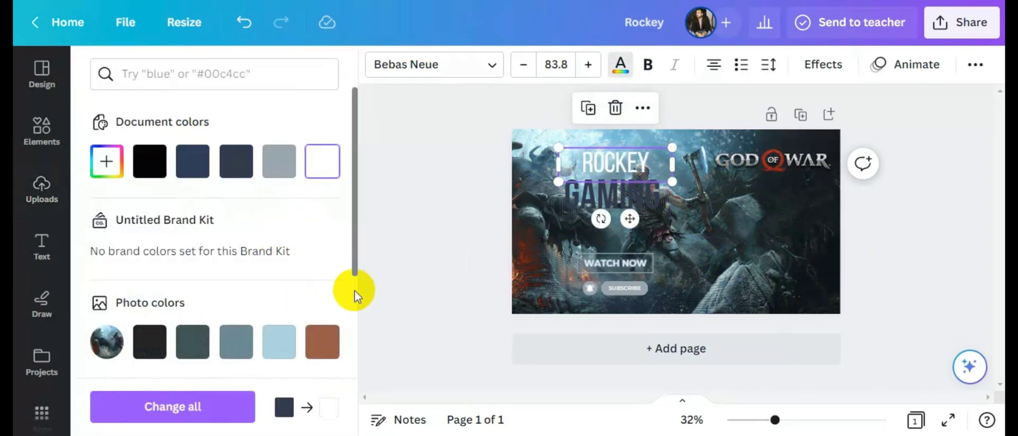
click(604, 180)
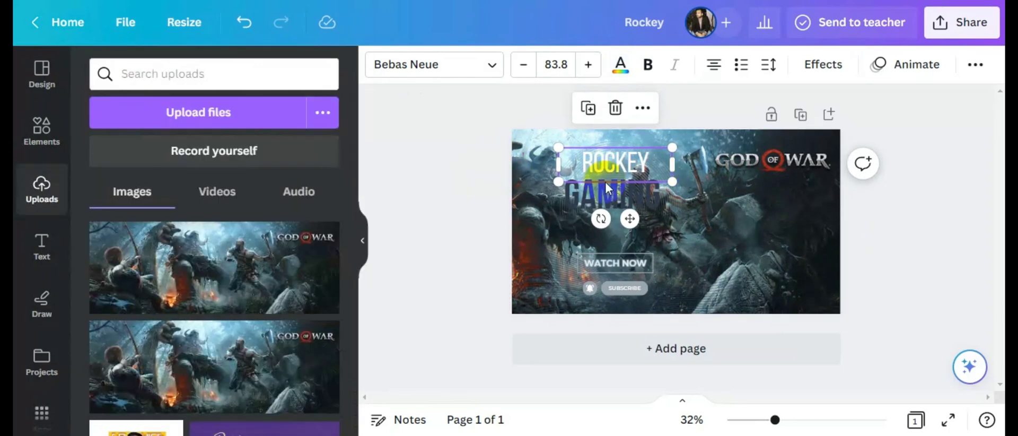
Recolour the heading word "GAMING" with a new custom bright yellow.
click(629, 188)
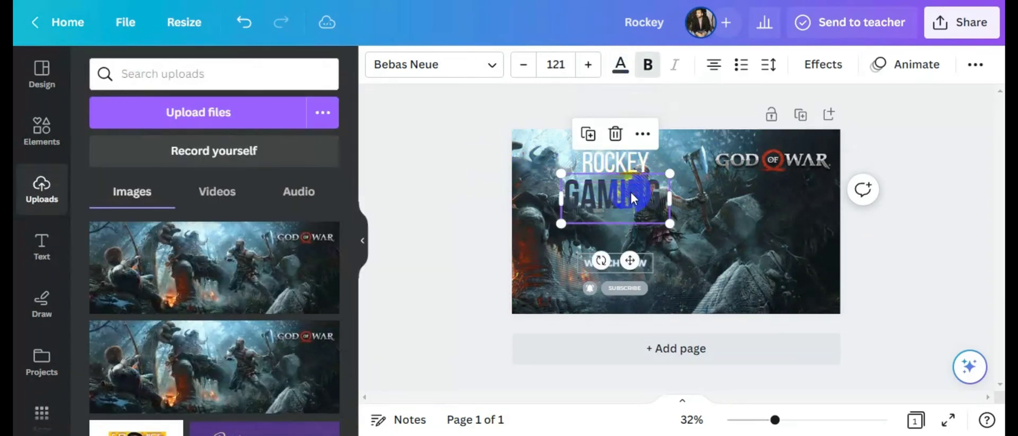
click(620, 64)
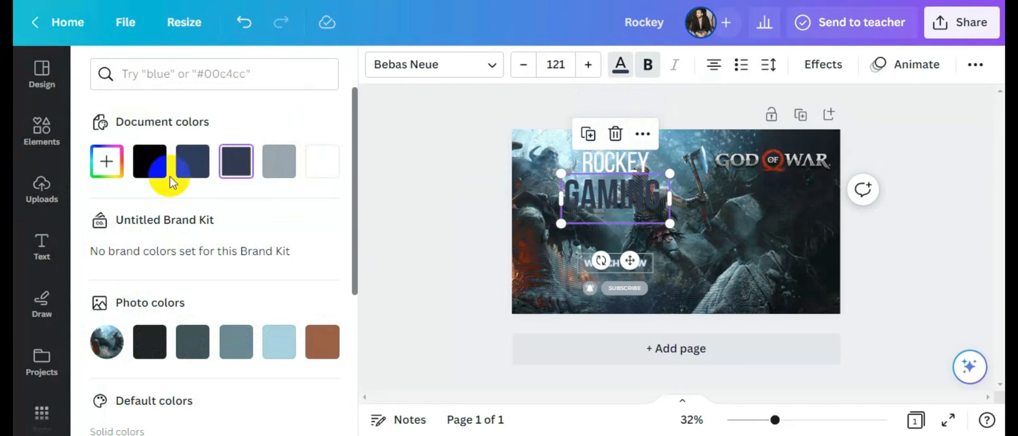
click(106, 161)
drag(212, 290, 141, 298)
drag(257, 243, 359, 202)
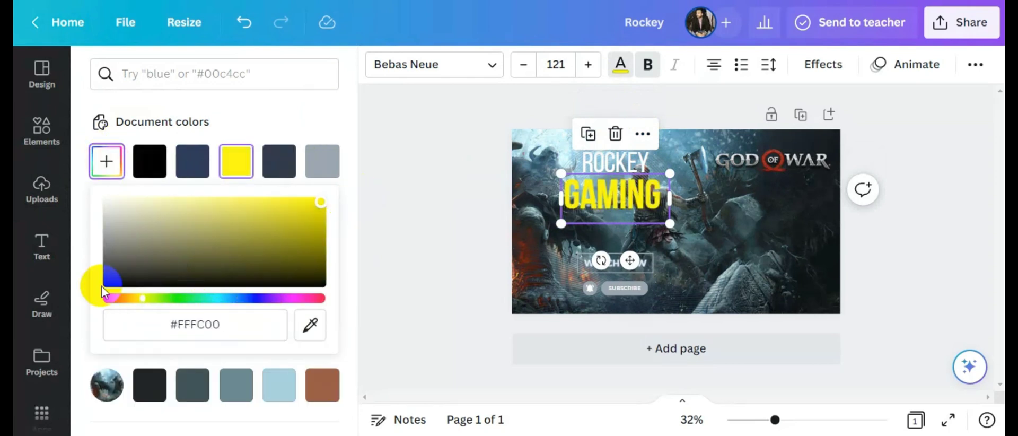
drag(142, 302, 147, 305)
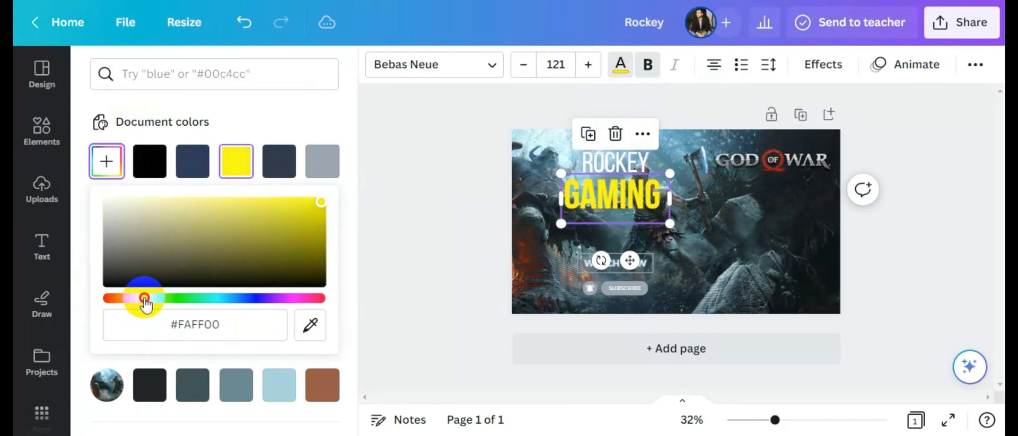
click(396, 209)
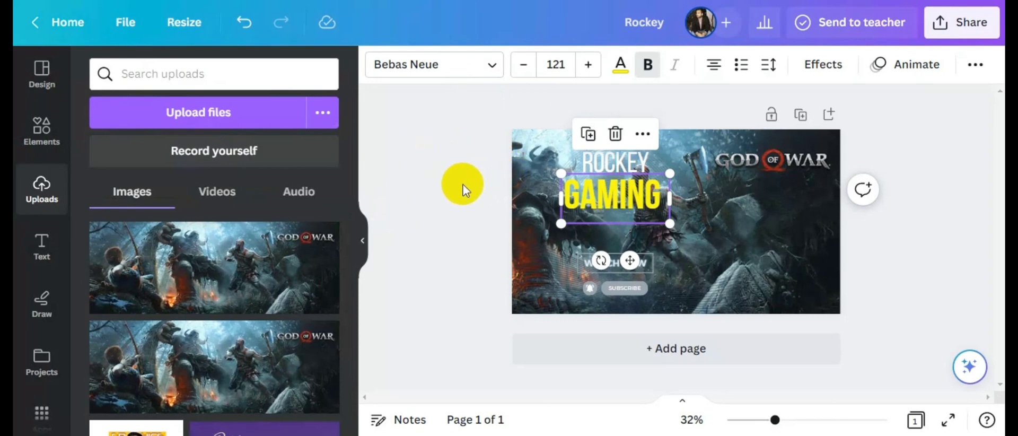
click(482, 151)
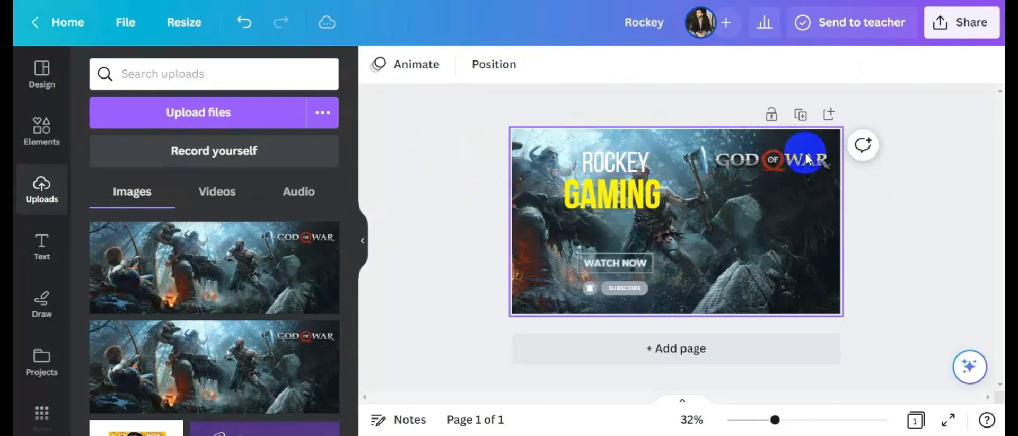
Apply the Echo text effect to the heading words "ROCKEY" and "GAMING" together.
click(640, 166)
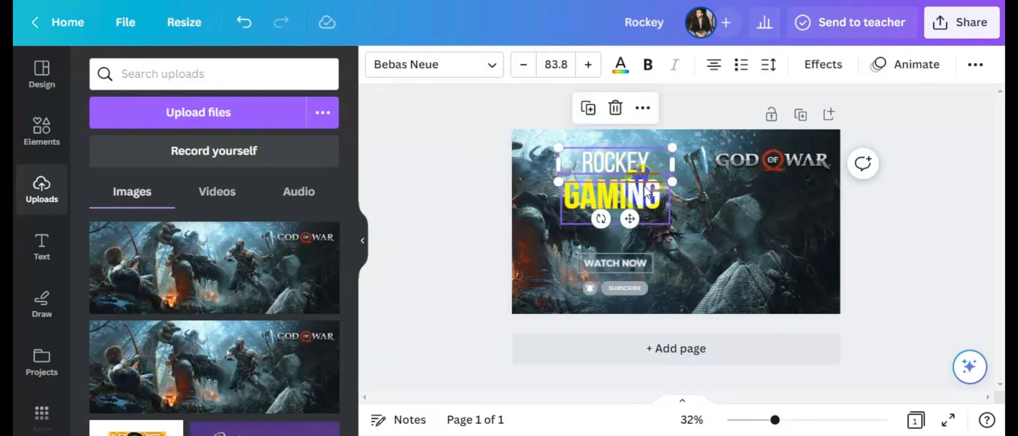
click(637, 202)
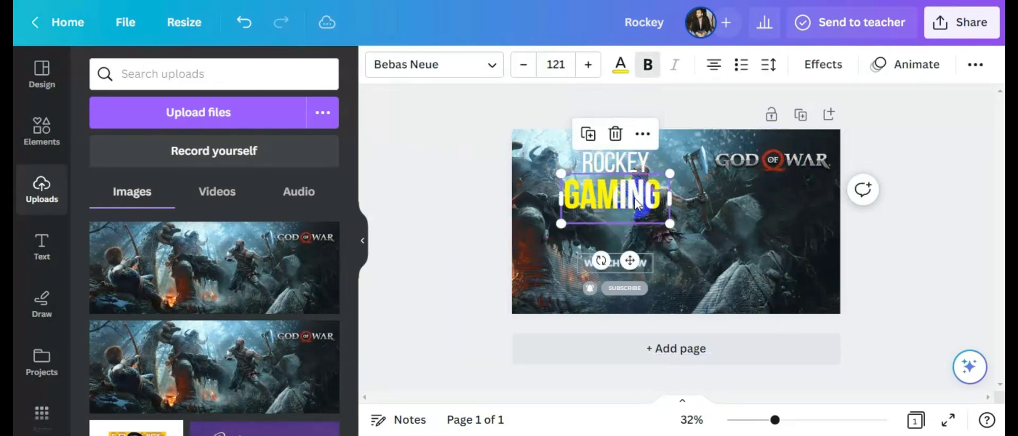
shift+click(606, 161)
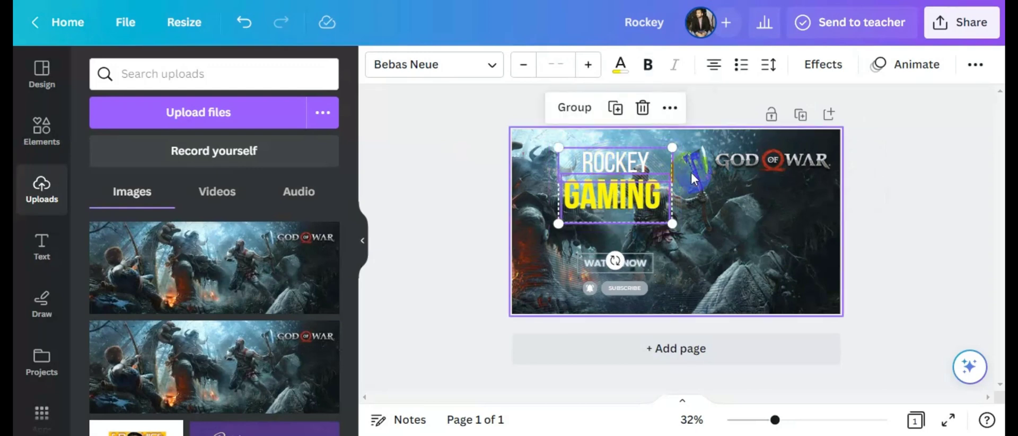
click(833, 72)
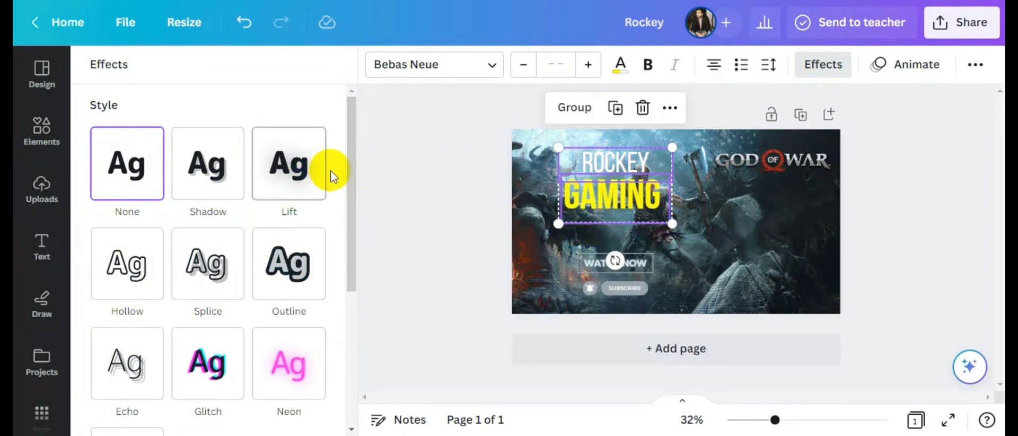
drag(350, 159, 352, 209)
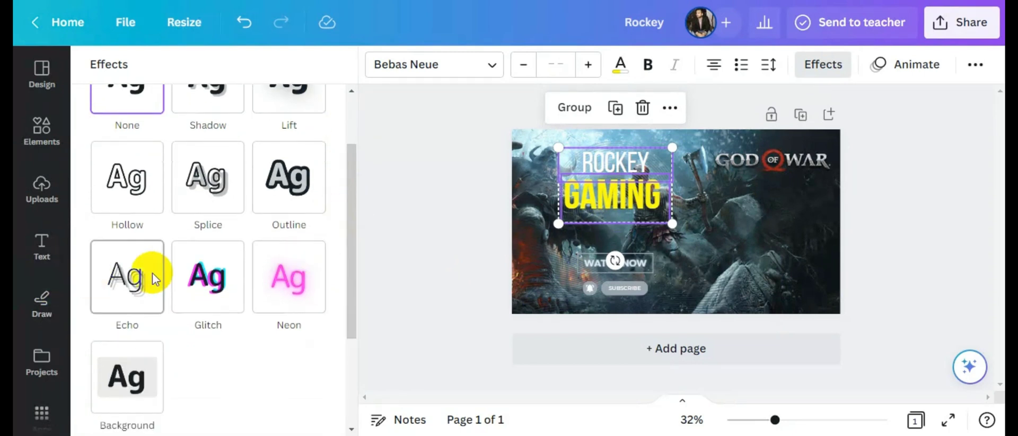
click(130, 271)
scroll(228, 246, down, 4)
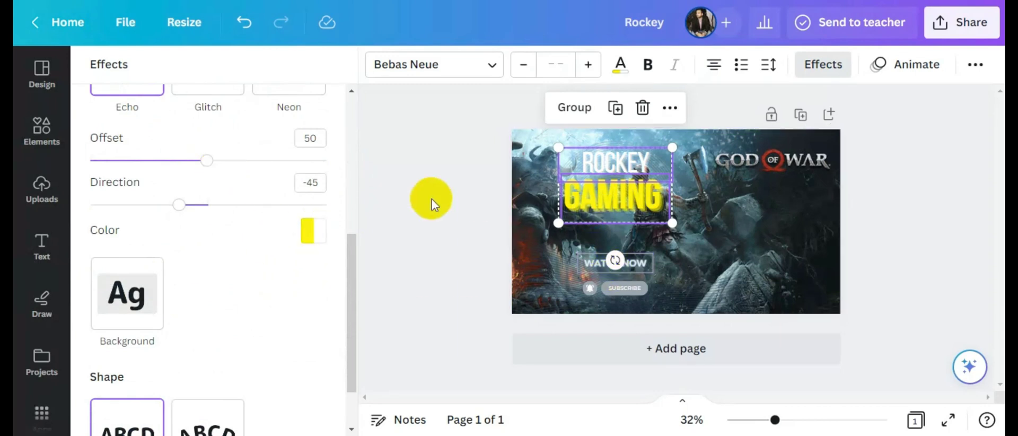
Set the echo colour of both heading words to black.
click(313, 232)
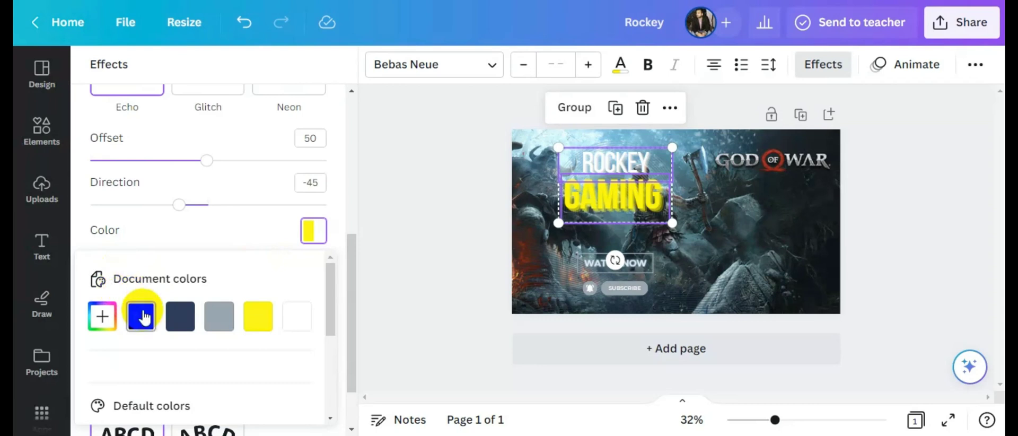
click(141, 316)
click(392, 200)
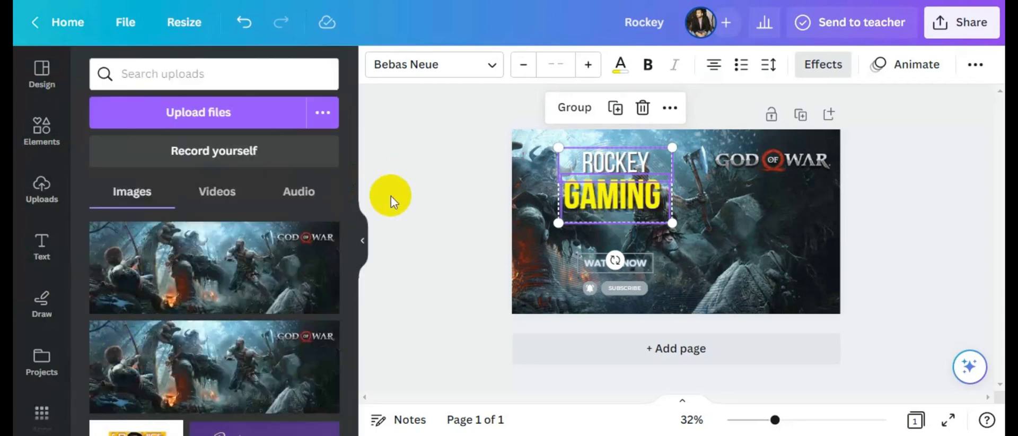
Undo the echo effect on the heading words and restore it to compare both looks.
click(516, 222)
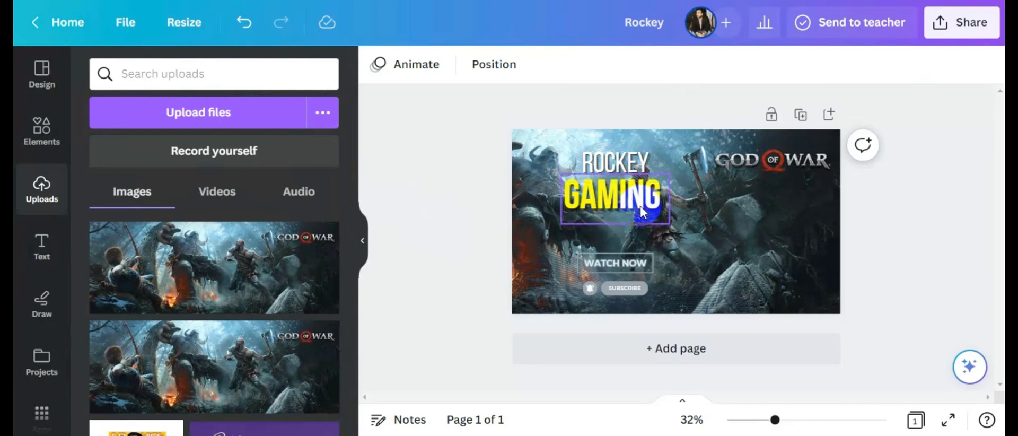
key(ctrl+z)
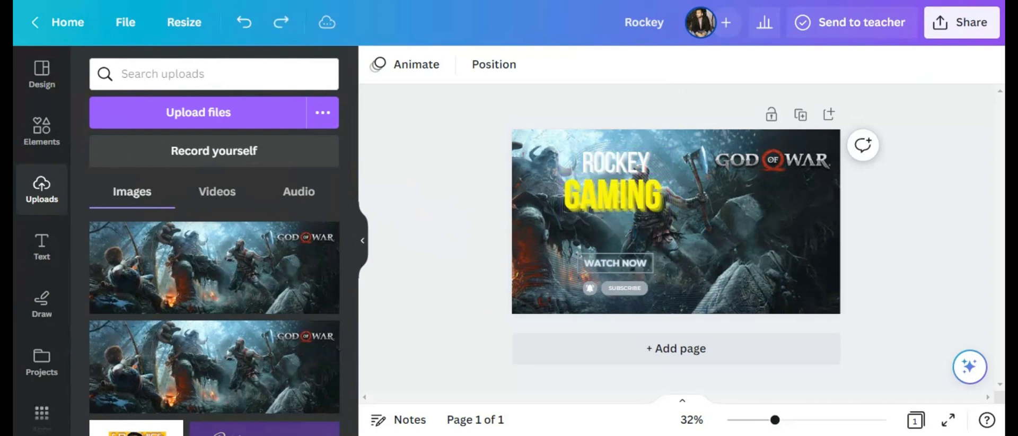
key(ctrl+y)
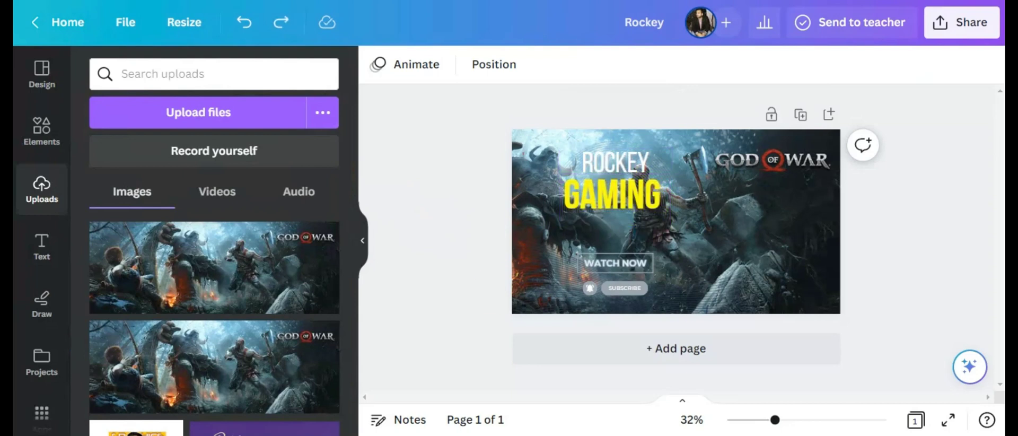
key(ctrl+y)
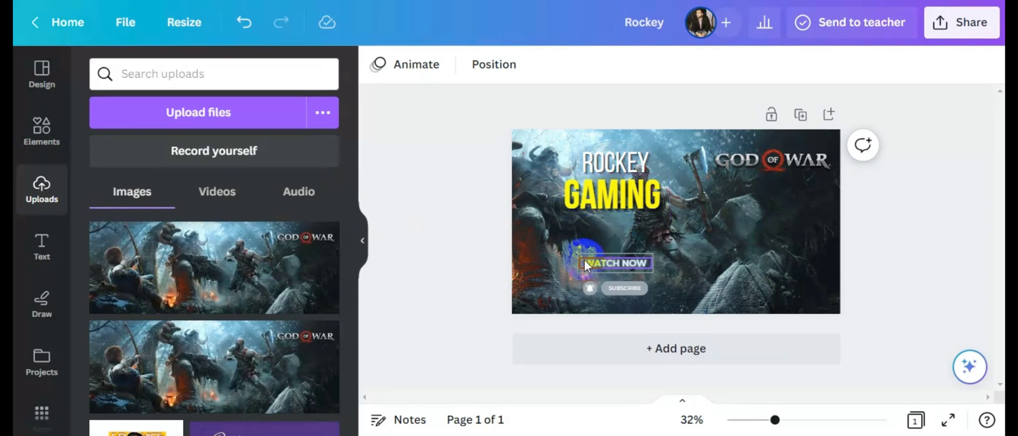
Change the "WATCH NOW" text to the document's yellow, keeping its Neon effect.
click(624, 265)
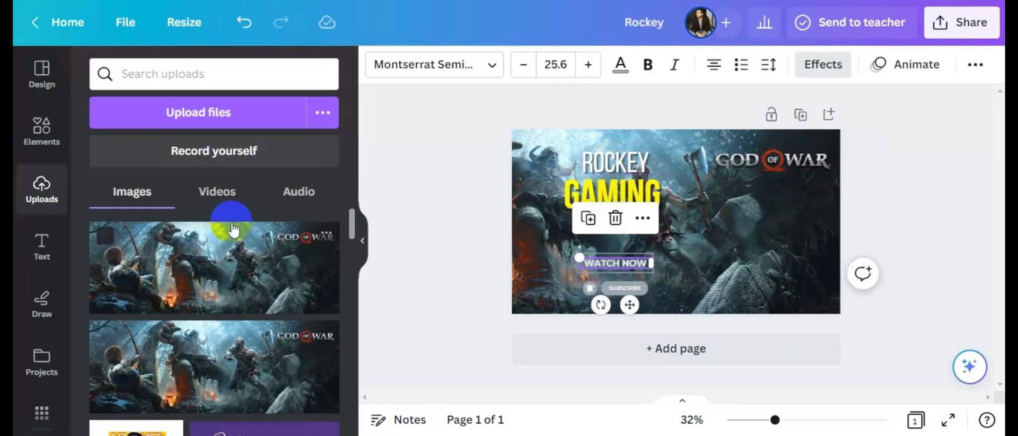
click(622, 68)
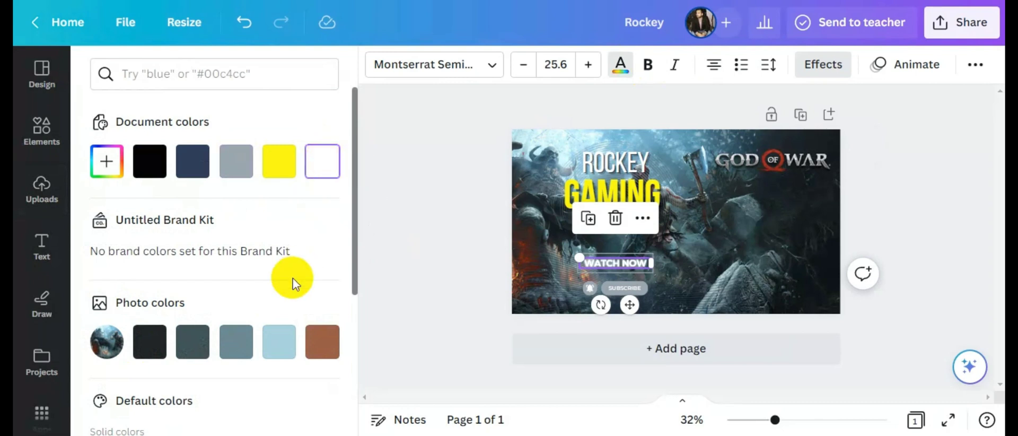
click(279, 160)
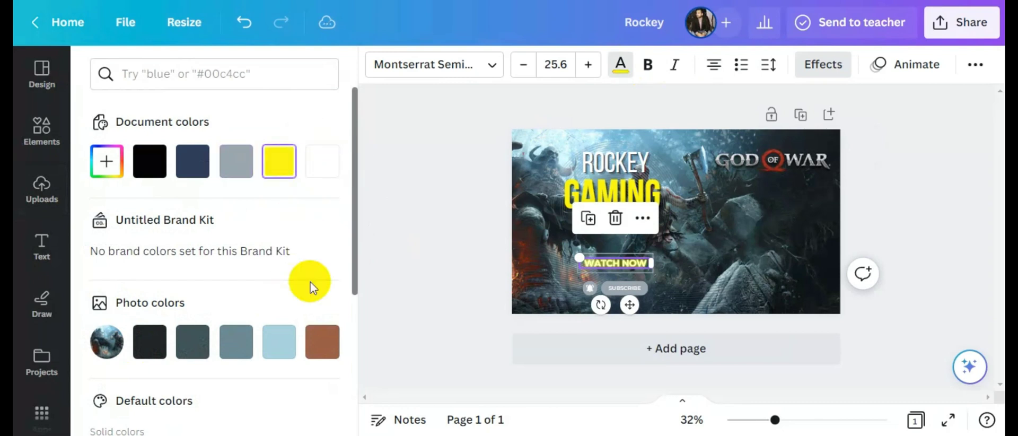
click(816, 64)
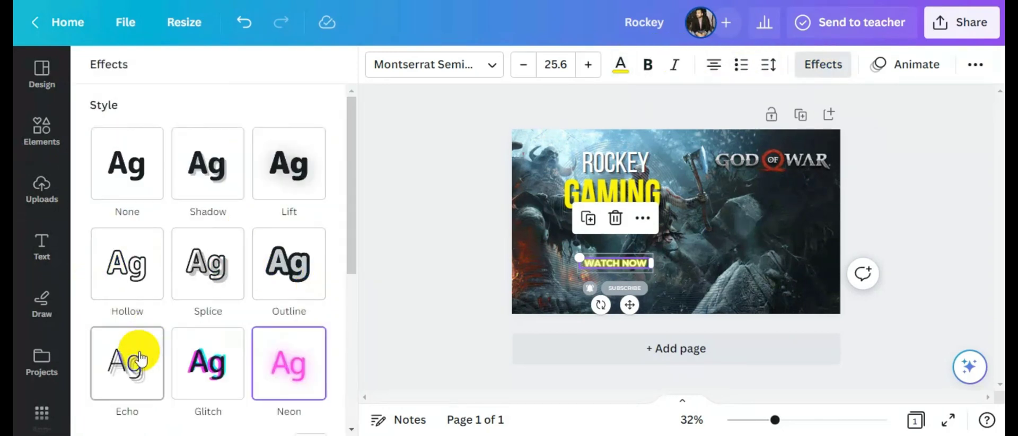
drag(463, 354, 745, 242)
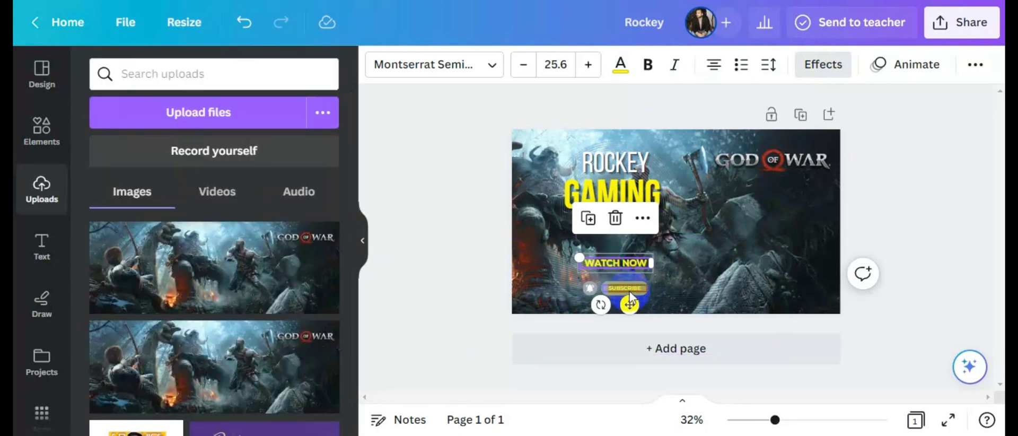
Select the "SUBSCRIBE" text together with the bell icon and set the text colour to red #FF0000.
click(636, 288)
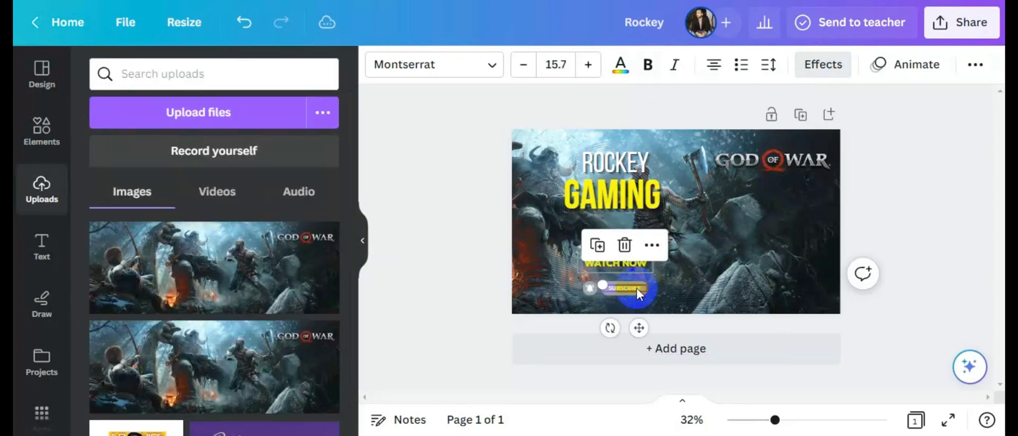
click(591, 287)
shift+click(590, 287)
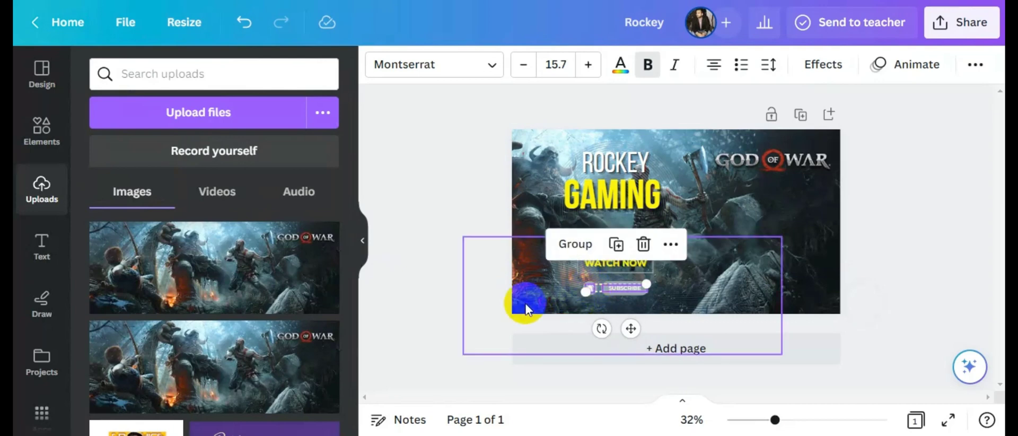
click(619, 64)
click(106, 161)
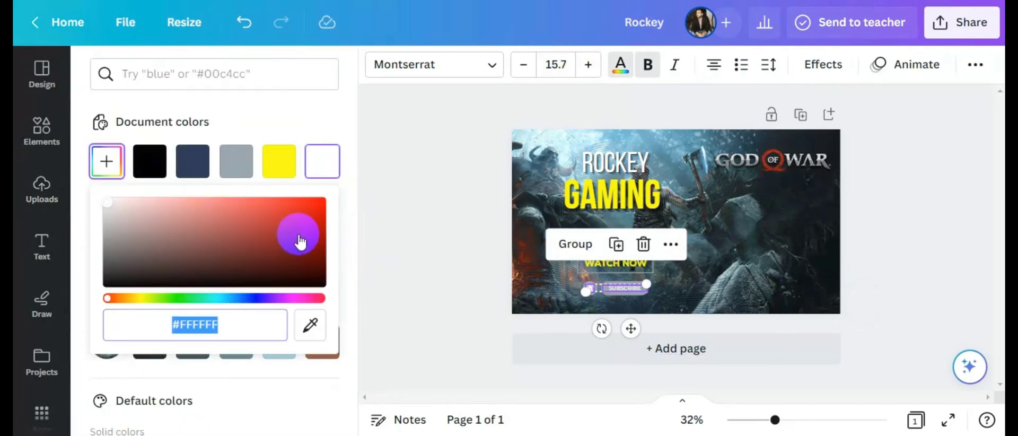
drag(297, 237, 359, 184)
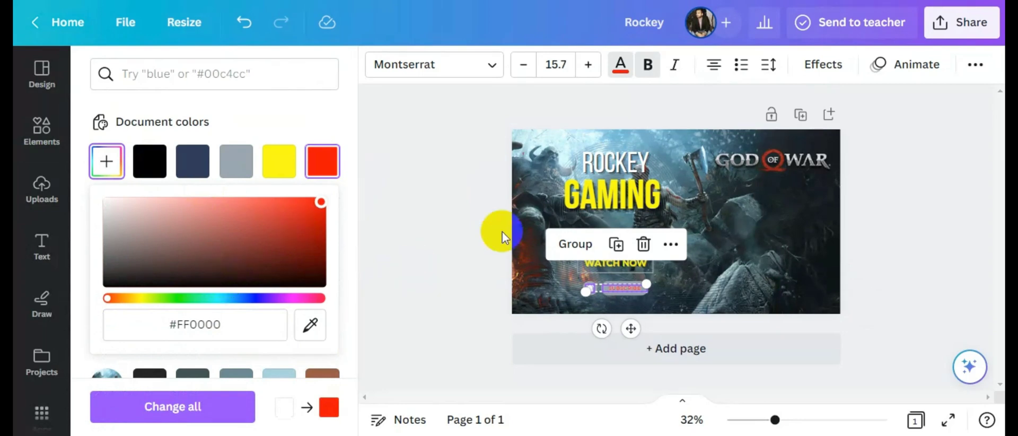
click(443, 242)
click(457, 240)
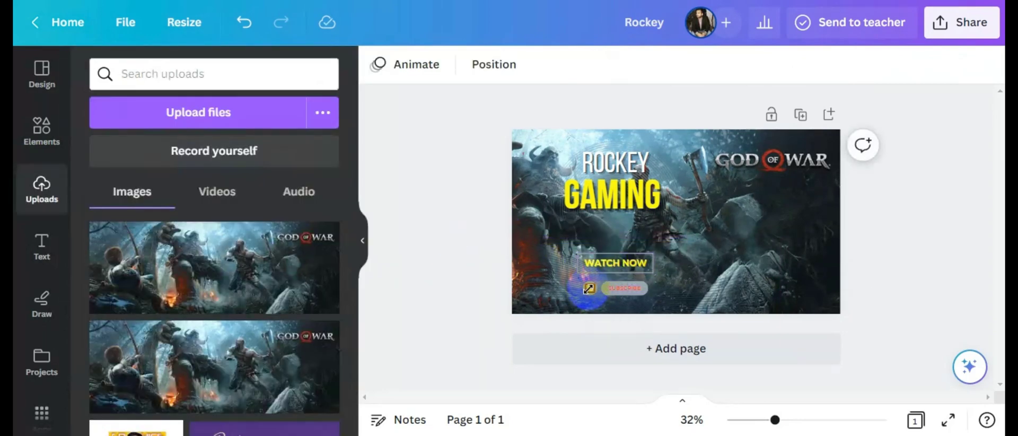
Recolour the bell icon beside the "SUBSCRIBE" label with the document's red.
click(588, 288)
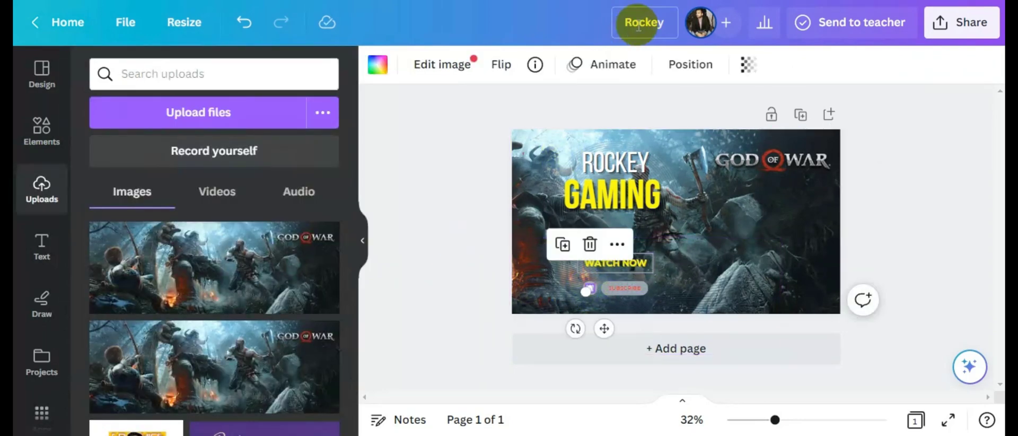
click(377, 64)
click(322, 161)
click(415, 139)
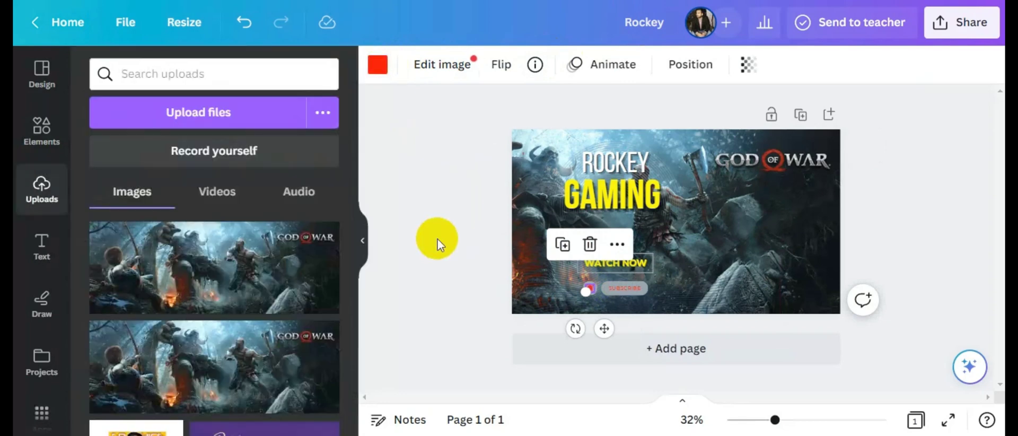
click(438, 240)
Apply the Echo effect to the "SUBSCRIBE" text, trying Glitch as a comparison before returning to Echo.
click(625, 288)
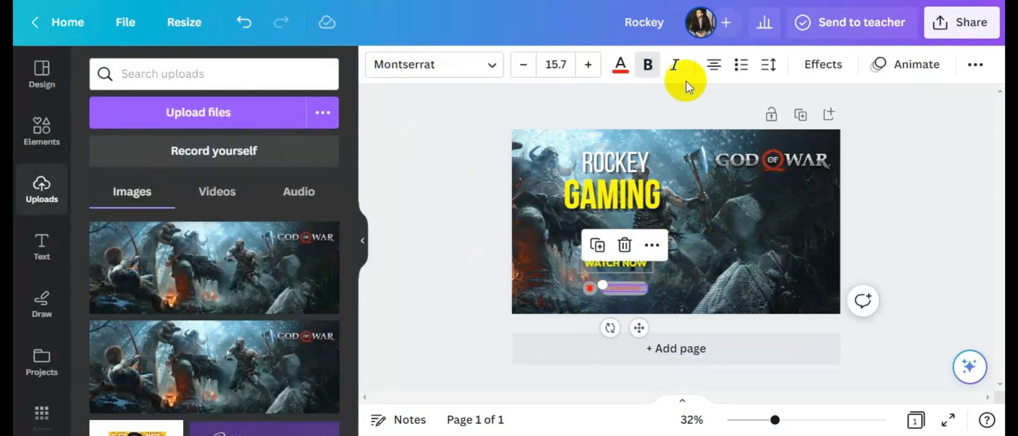
click(822, 64)
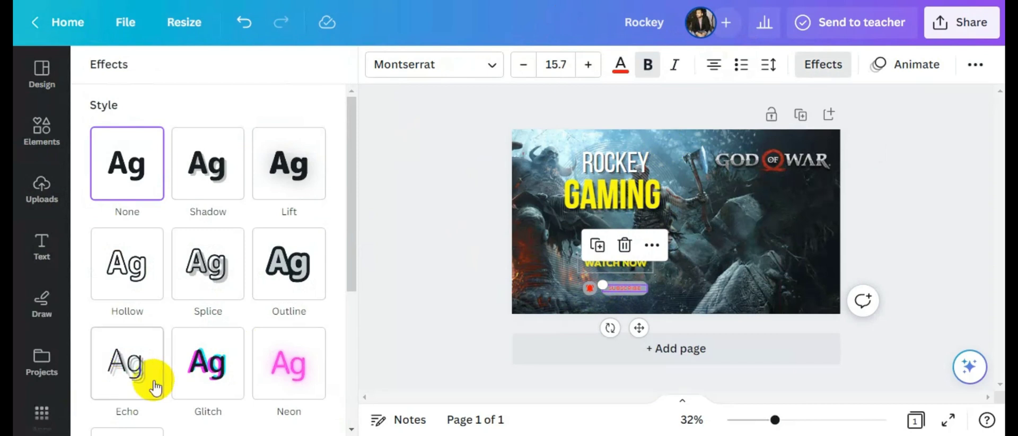
click(130, 360)
scroll(330, 334, down, 1)
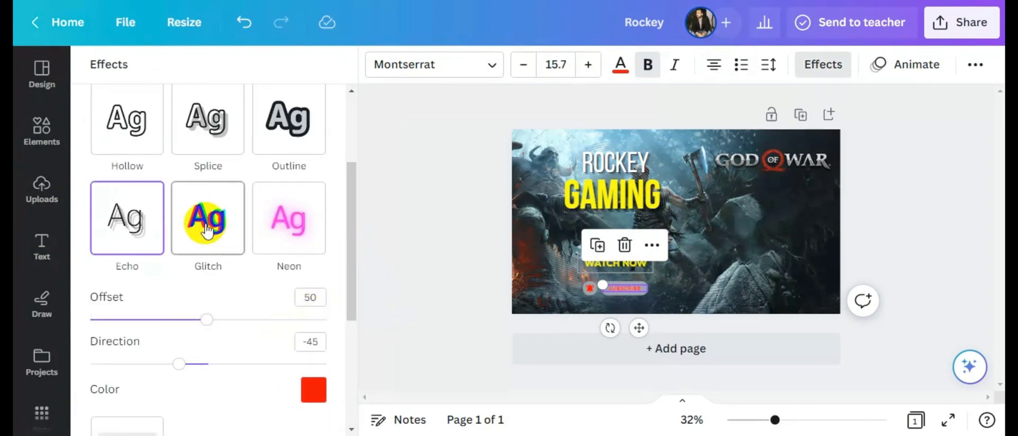
click(214, 239)
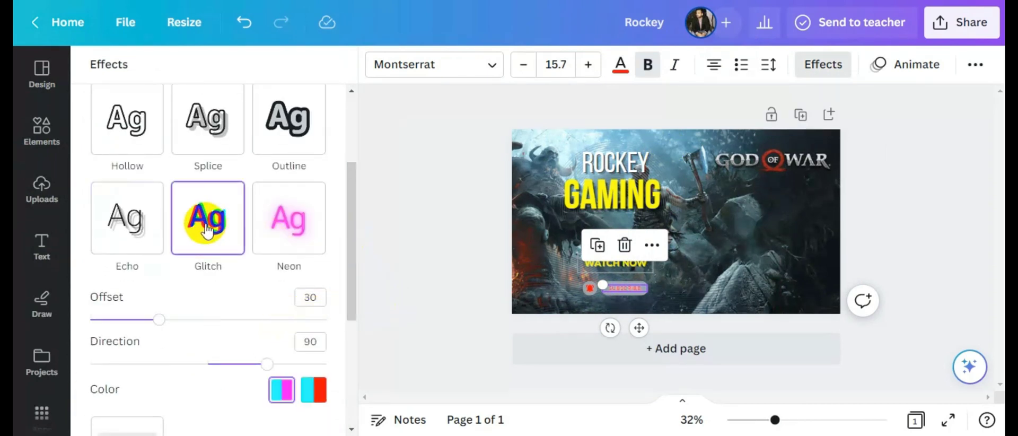
click(127, 218)
Increase the font size of the "SUBSCRIBE" text to 19.7.
click(587, 64)
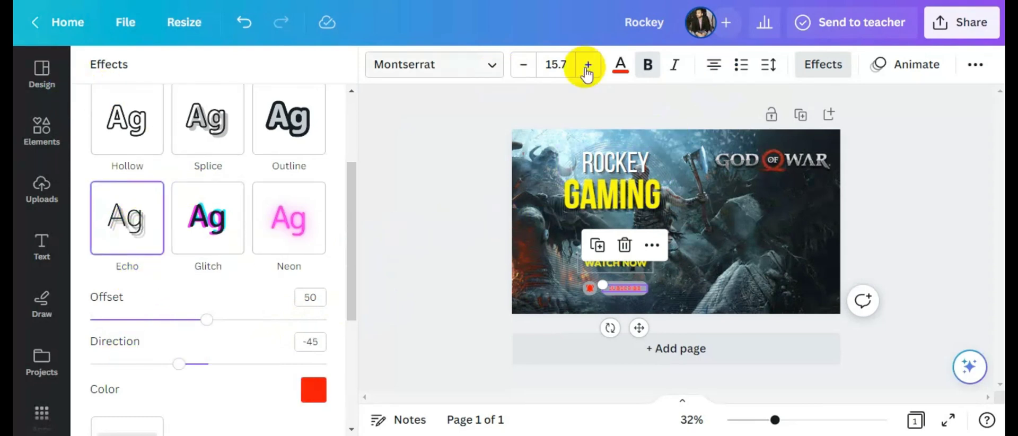
click(588, 64)
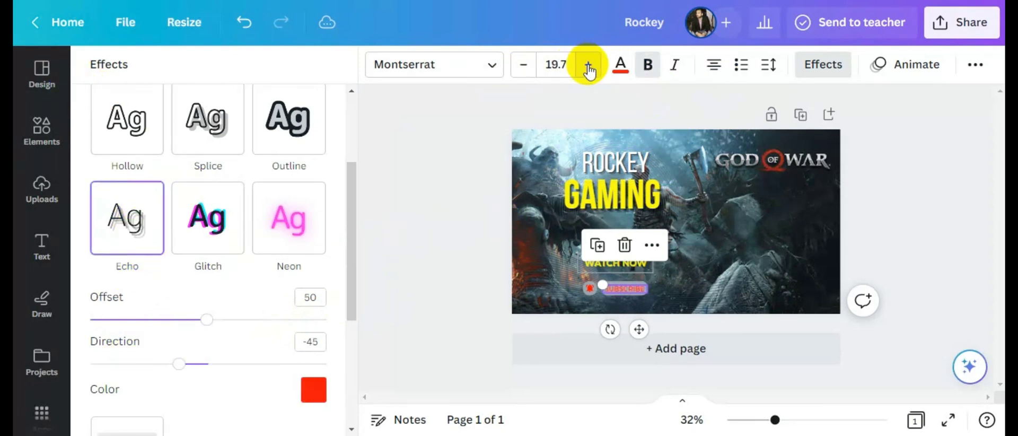
click(456, 247)
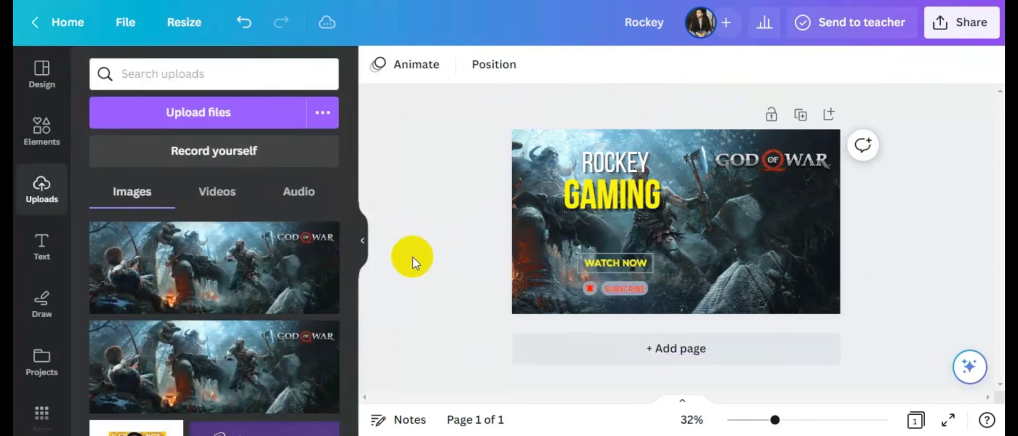
Change the Echo effect's colour on the "SUBSCRIBE" text to the document's bright blue and deselect the text.
click(615, 289)
click(816, 65)
scroll(220, 305, down, 3)
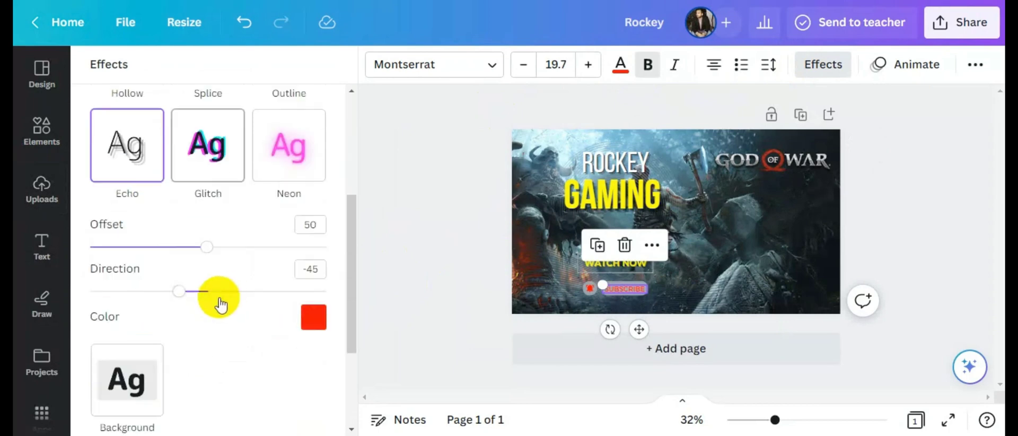
scroll(220, 305, down, 2)
click(313, 243)
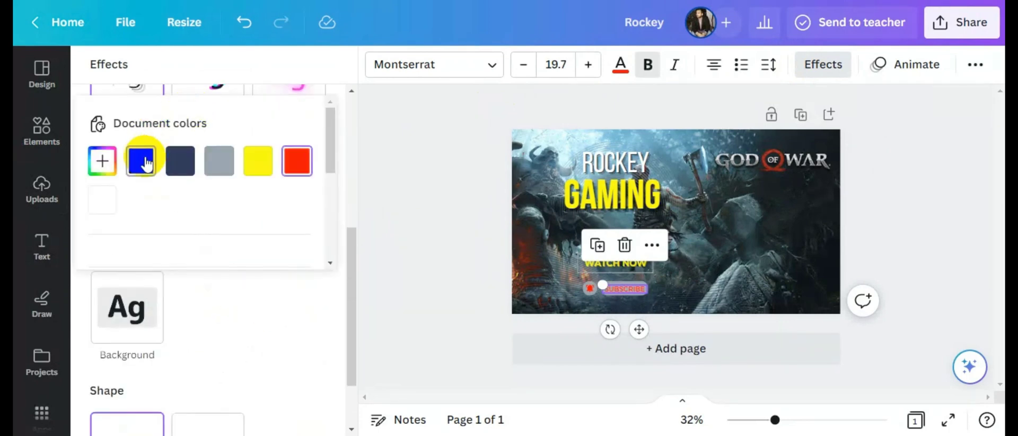
click(143, 158)
click(375, 175)
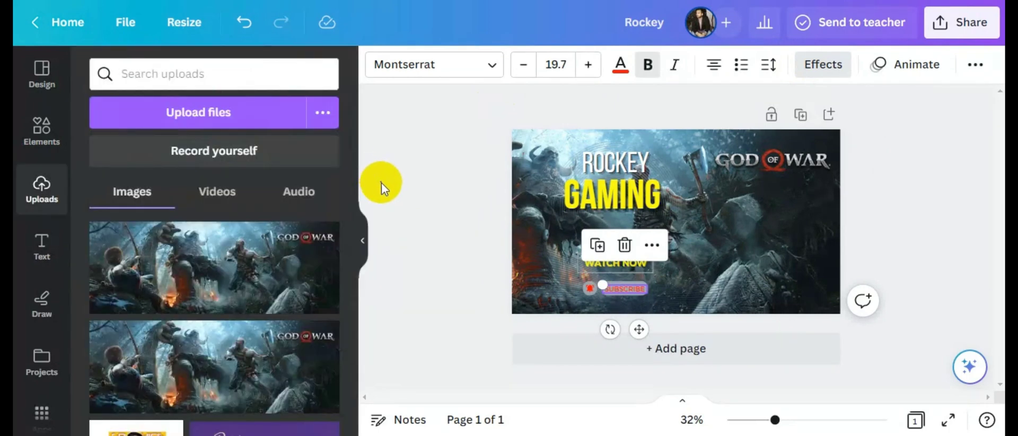
click(382, 188)
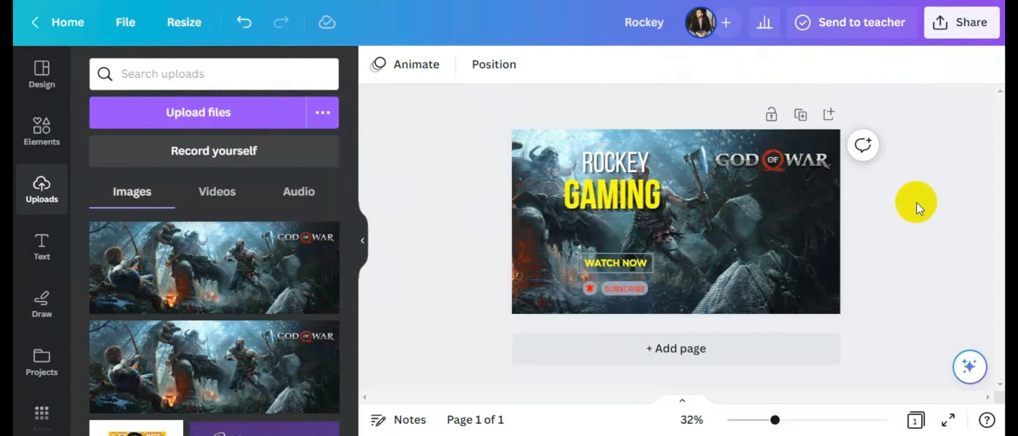